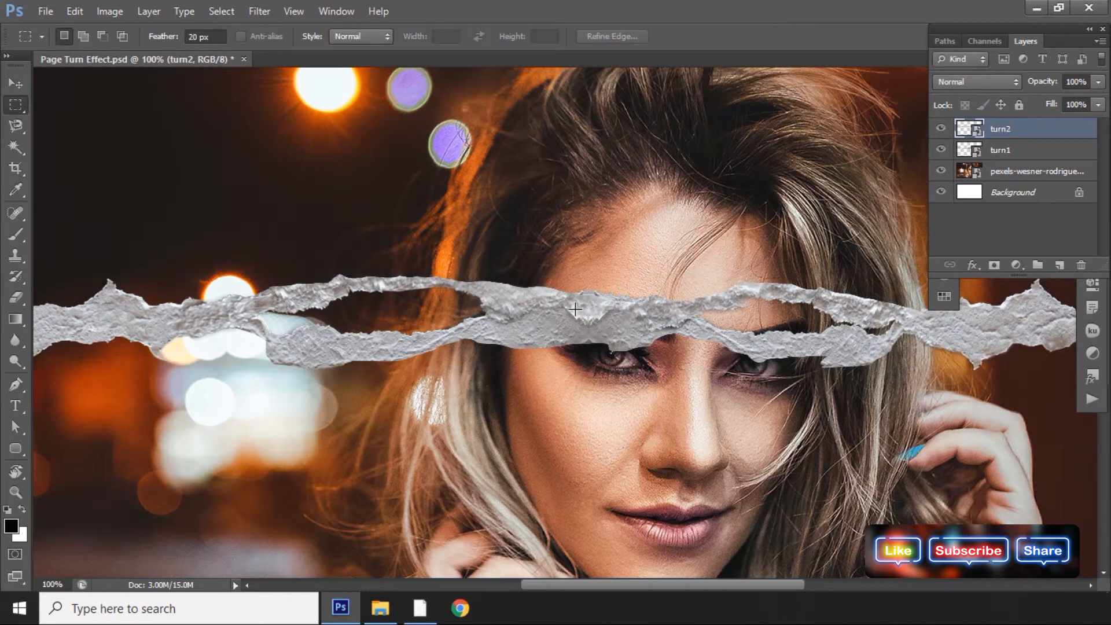
Move the turn2 torn-paper strip upward above the eyes.
{"action": "key", "text": "ctrl+t"}
{"action": "left_click_drag", "start_coordinate": [578, 307], "coordinate": [574, 221]}
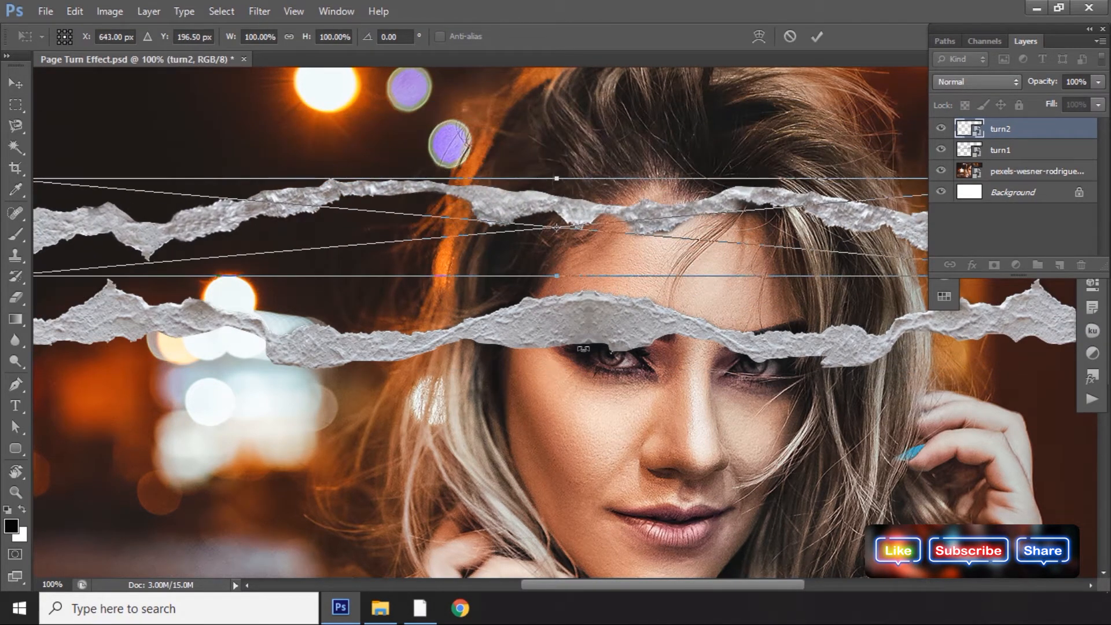
{"action": "key", "text": "Return"}
Select the turn1 strip and move it down below the eyes.
{"action": "left_click", "coordinate": [693, 334], "text": "ctrl"}
{"action": "key", "text": "ctrl+t"}
{"action": "left_click_drag", "start_coordinate": [694, 335], "coordinate": [672, 447]}
{"action": "key", "text": "ctrl+minus"}
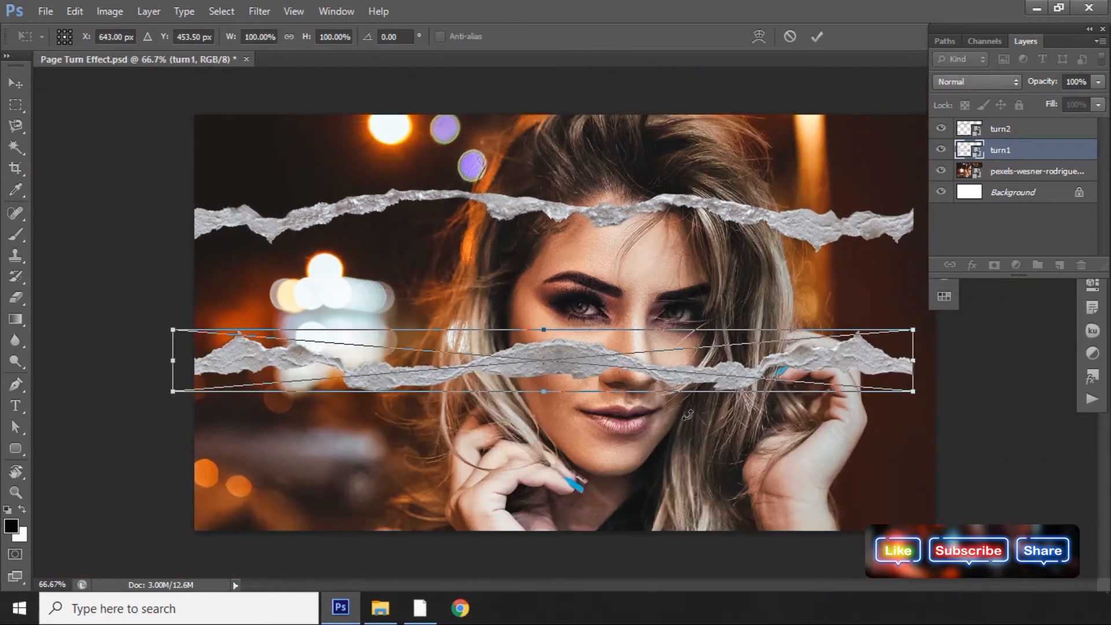
{"action": "key", "text": "Return"}
Select both torn strips and transform them together to widen them across the canvas.
{"action": "left_click", "coordinate": [1004, 132], "text": "ctrl"}
{"action": "key", "text": "ctrl+t"}
{"action": "left_click_drag", "start_coordinate": [685, 379], "coordinate": [711, 383]}
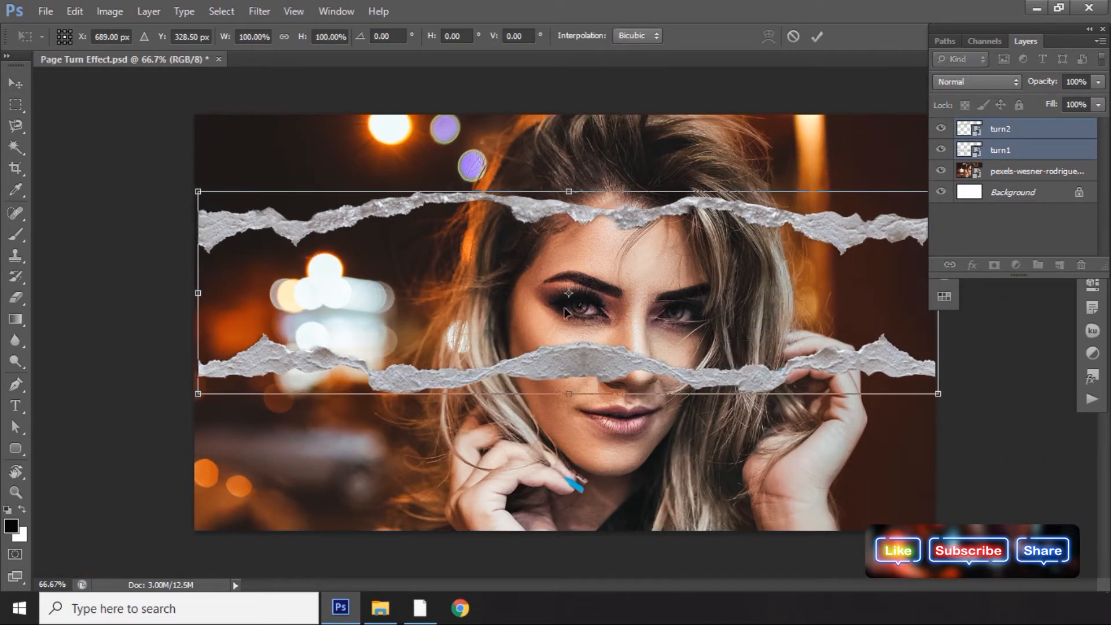
{"action": "left_click_drag", "start_coordinate": [190, 184], "coordinate": [181, 177]}
{"action": "key", "text": "Return"}
Reposition the turn2 strip lower over the woman's forehead.
{"action": "left_click", "coordinate": [1019, 132]}
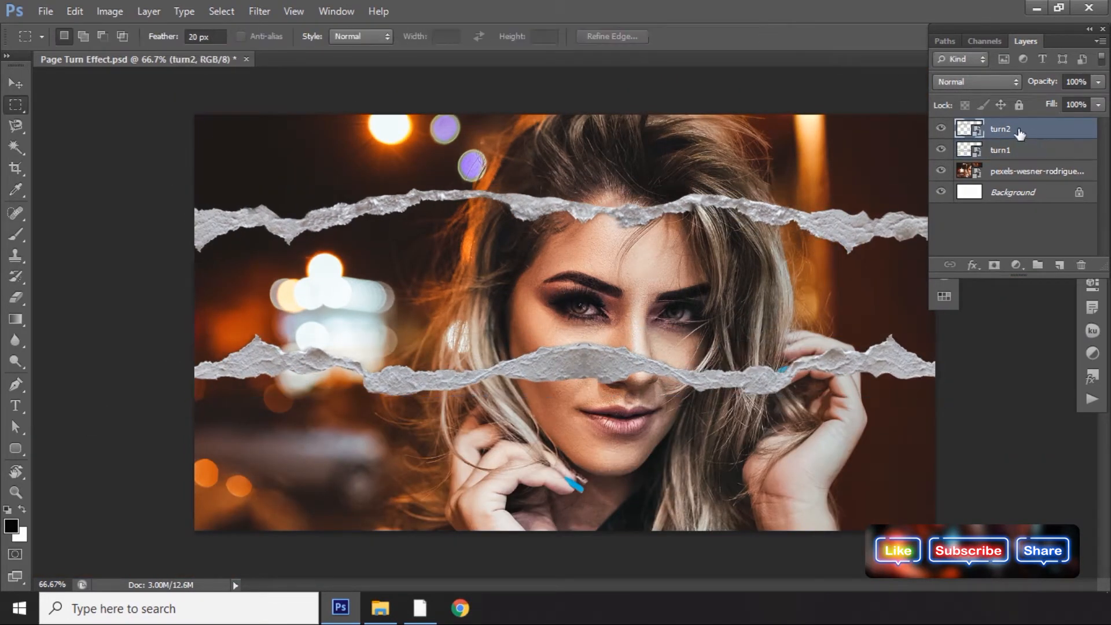
{"action": "key", "text": "ctrl+t"}
{"action": "key", "text": "Return"}
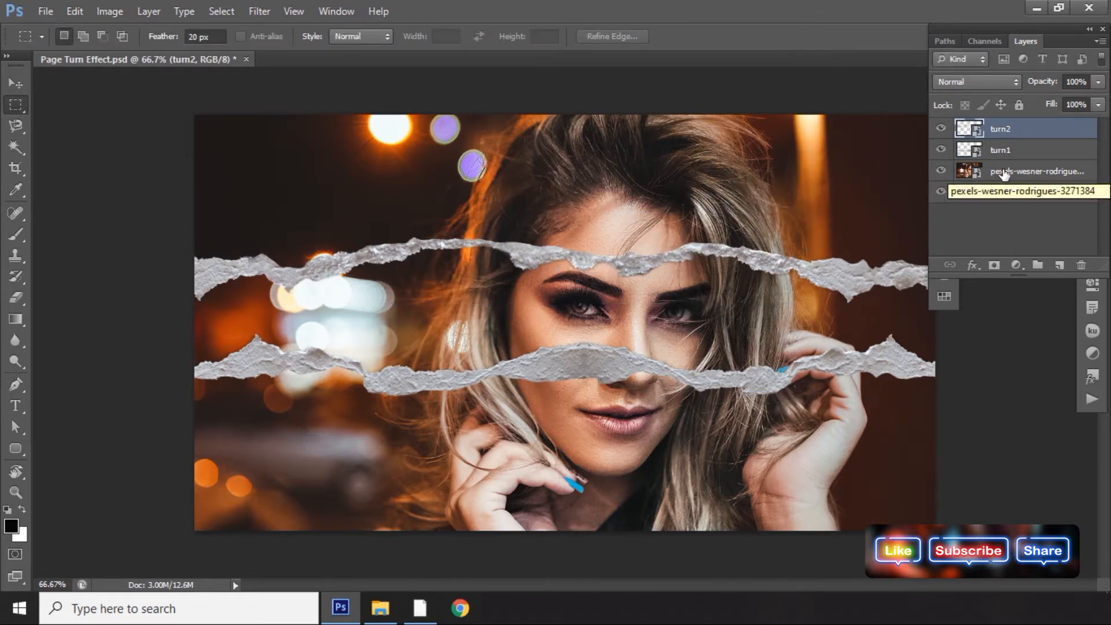
Add a Black & White adjustment layer above the woman's photo.
{"action": "left_click", "coordinate": [1002, 174]}
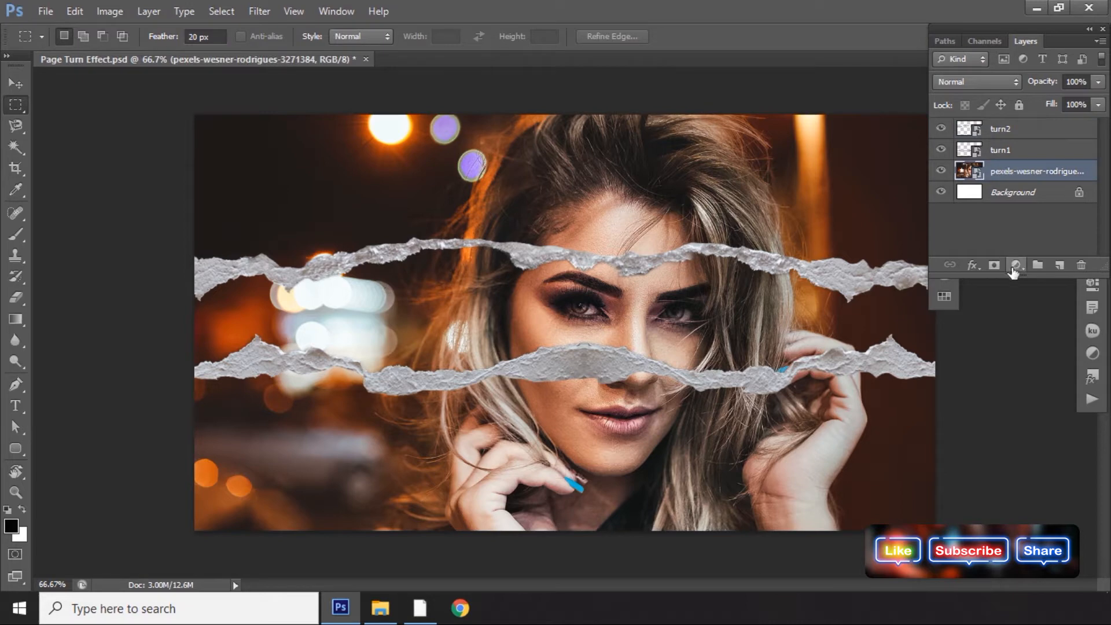
{"action": "left_click", "coordinate": [1017, 265]}
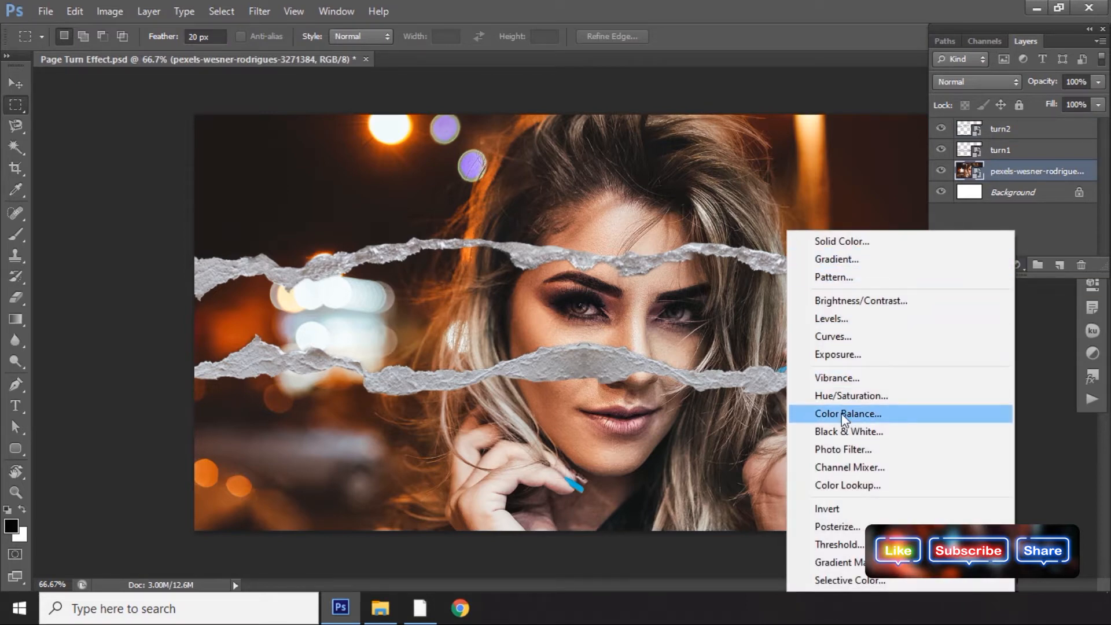
{"action": "left_click", "coordinate": [844, 432]}
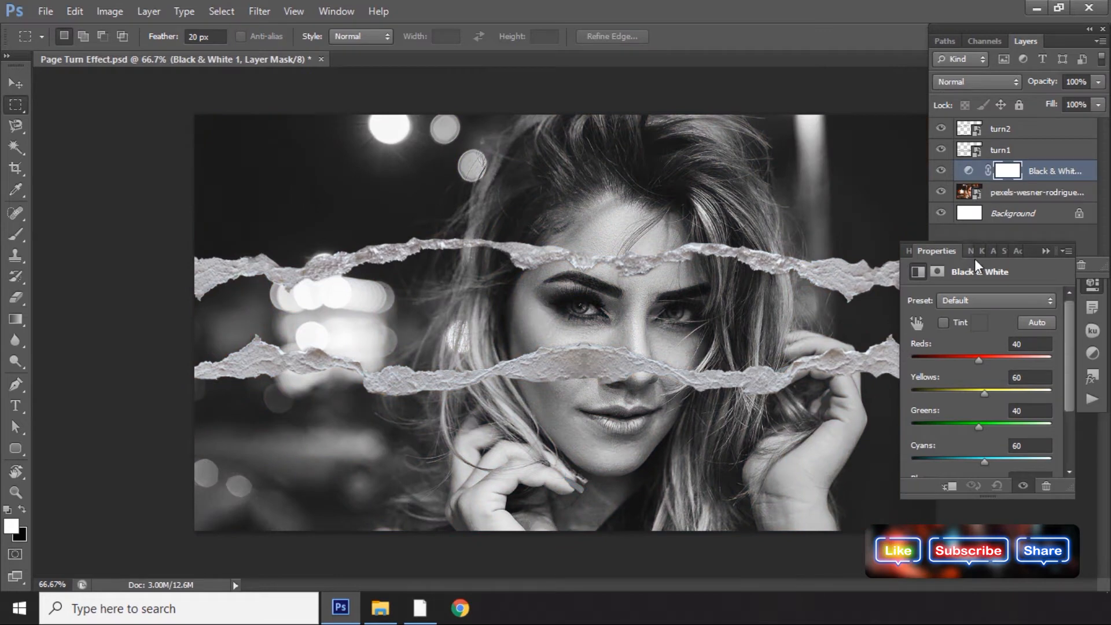
Start a Pen path along the lower edge of the upper torn strip from its left end.
{"action": "left_click", "coordinate": [1043, 178]}
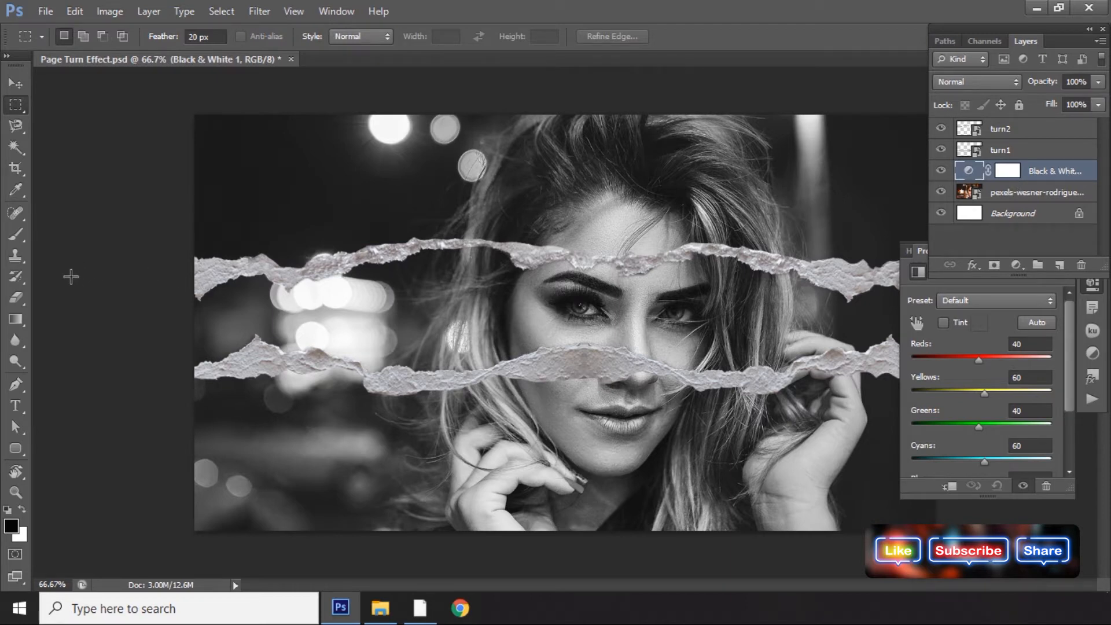
{"action": "left_click", "coordinate": [16, 384]}
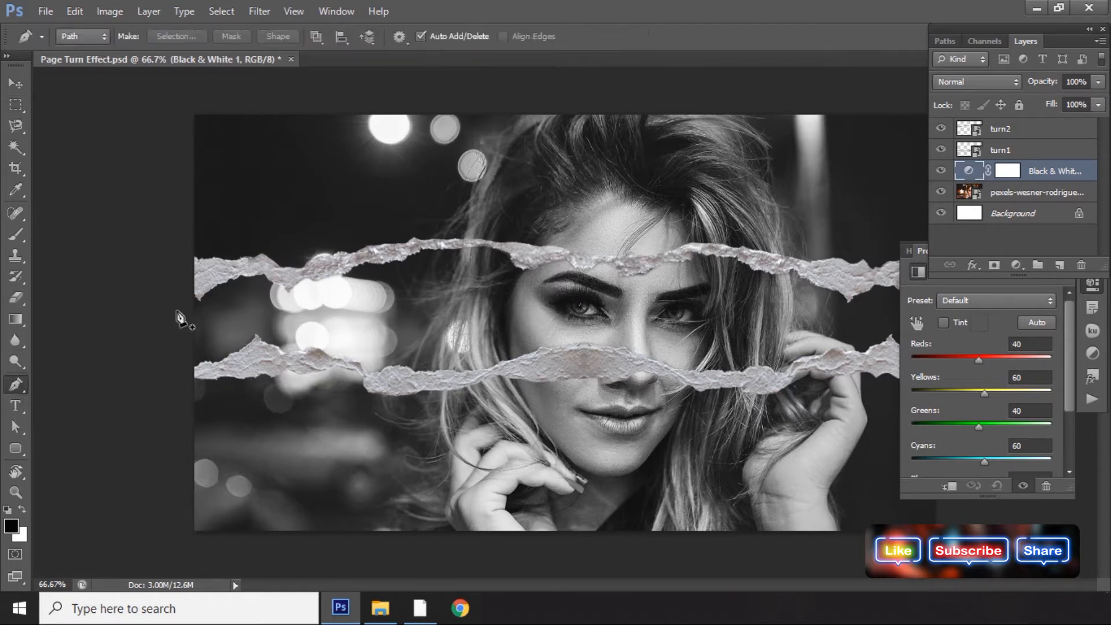
{"action": "left_click", "coordinate": [193, 278]}
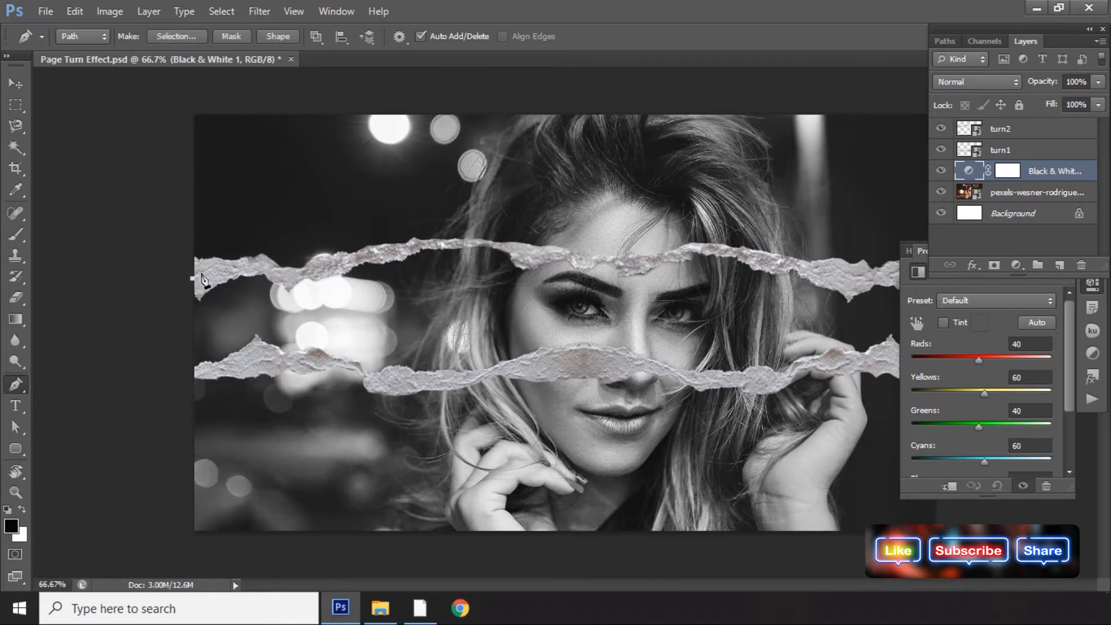
{"action": "left_click", "coordinate": [220, 270]}
{"action": "left_click", "coordinate": [247, 264]}
{"action": "left_click", "coordinate": [267, 268]}
{"action": "left_click", "coordinate": [288, 277]}
{"action": "left_click_drag", "start_coordinate": [302, 274], "coordinate": [308, 271]}
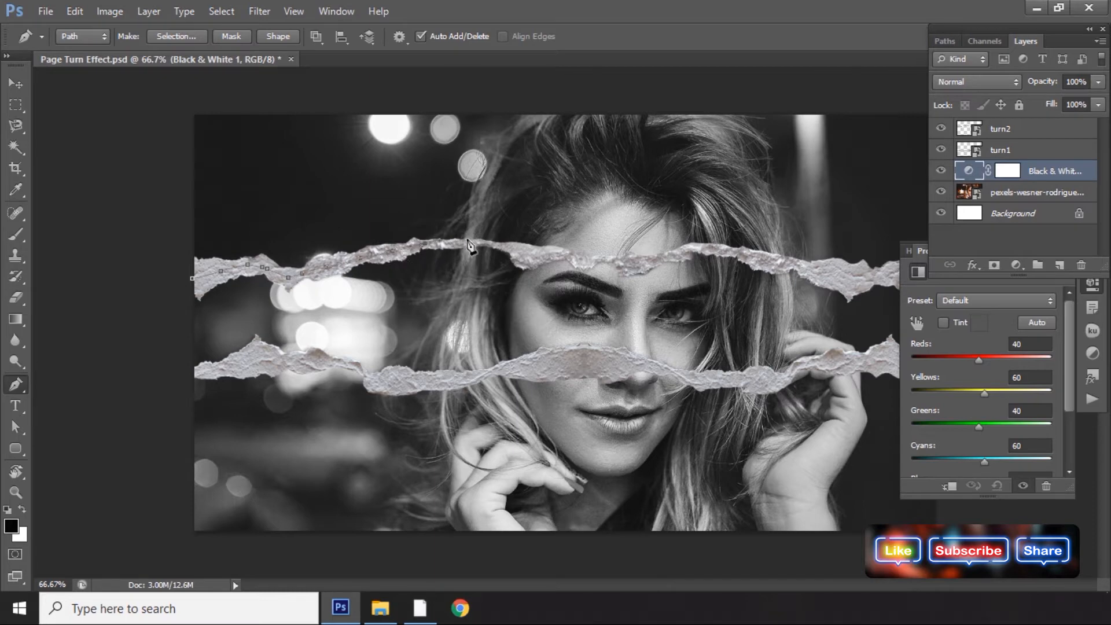
Continue the Pen path along the upper strip's lower edge toward the face, zooming in.
{"action": "left_click", "coordinate": [513, 245]}
{"action": "left_click", "coordinate": [534, 253]}
{"action": "left_click", "coordinate": [573, 259]}
{"action": "left_click", "coordinate": [581, 258]}
{"action": "left_click", "coordinate": [593, 259]}
{"action": "left_click", "coordinate": [619, 260]}
{"action": "left_click", "coordinate": [646, 262]}
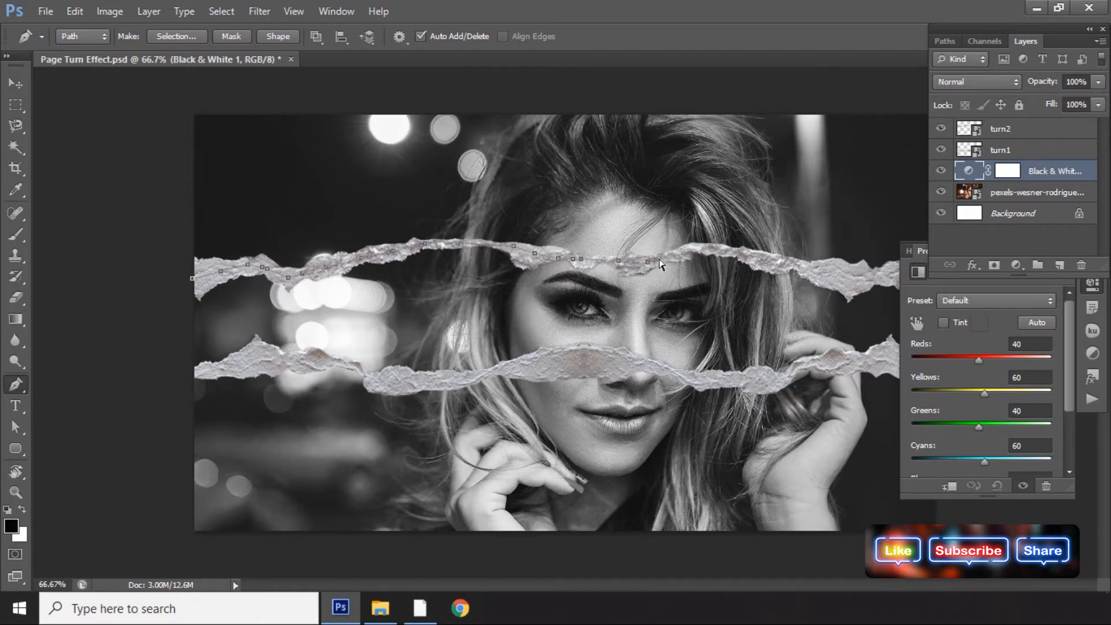
{"action": "key", "text": "ctrl+plus"}
{"action": "key", "text": "ctrl+plus"}
{"action": "left_click_drag", "start_coordinate": [669, 266], "coordinate": [453, 283]}
{"action": "left_click_drag", "start_coordinate": [588, 283], "coordinate": [352, 315]}
Extend the Pen path along the rest of the upper strip's lower edge to the right side.
{"action": "left_click", "coordinate": [473, 170]}
{"action": "left_click", "coordinate": [515, 162]}
{"action": "left_click", "coordinate": [567, 154]}
{"action": "left_click", "coordinate": [628, 170]}
{"action": "left_click", "coordinate": [755, 207]}
{"action": "left_click_drag", "start_coordinate": [756, 207], "coordinate": [645, 212]}
{"action": "left_click", "coordinate": [674, 209]}
{"action": "left_click", "coordinate": [744, 220]}
{"action": "key", "text": "ctrl+minus"}
Trace the Pen path back along the upper edge of the lower torn strip to the left side.
{"action": "left_click", "coordinate": [737, 286]}
{"action": "left_click", "coordinate": [861, 280]}
{"action": "left_click", "coordinate": [872, 411]}
{"action": "left_click", "coordinate": [814, 421]}
{"action": "left_click", "coordinate": [717, 418]}
{"action": "left_click", "coordinate": [649, 411]}
{"action": "left_click", "coordinate": [613, 439]}
{"action": "left_click", "coordinate": [515, 440]}
{"action": "left_click", "coordinate": [381, 415]}
{"action": "left_click", "coordinate": [326, 415]}
{"action": "left_click", "coordinate": [194, 418]}
{"action": "left_click", "coordinate": [181, 426]}
{"action": "left_click_drag", "start_coordinate": [96, 443], "coordinate": [89, 443]}
{"action": "left_click_drag", "start_coordinate": [90, 443], "coordinate": [463, 374]}
{"action": "left_click", "coordinate": [429, 373]}
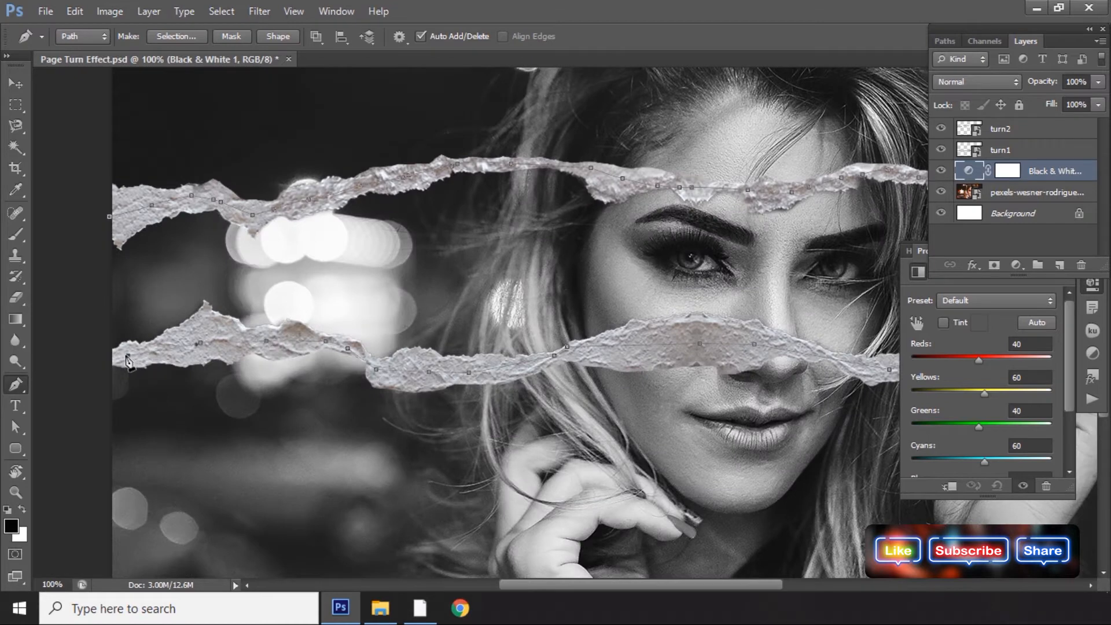
Close the path and convert it to a selection.
{"action": "left_click", "coordinate": [109, 218]}
{"action": "key", "text": "ctrl+Return"}
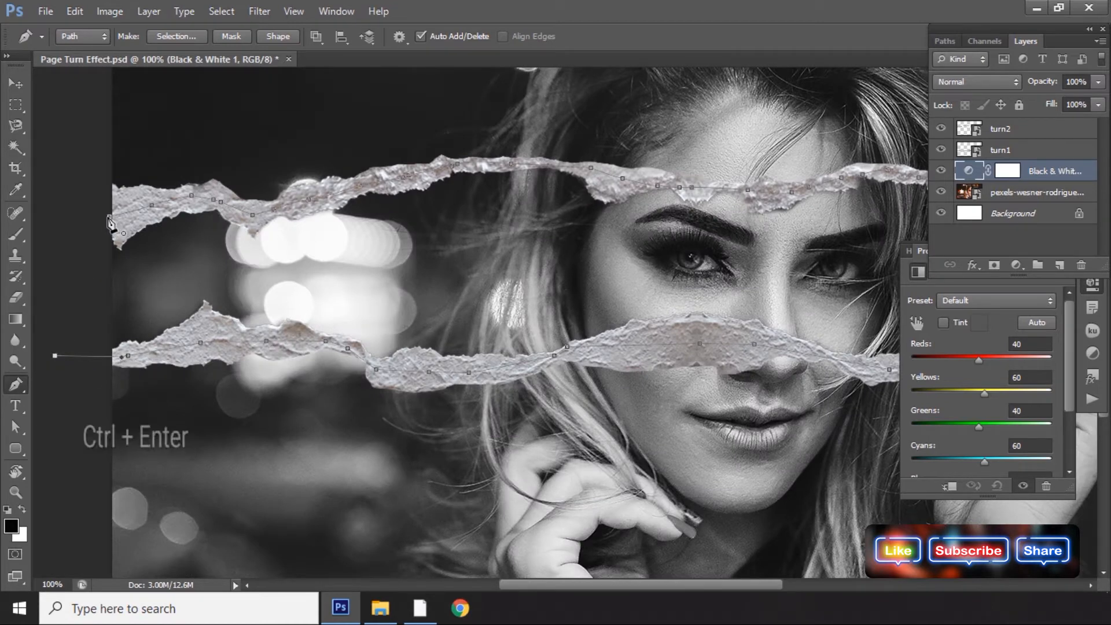
{"action": "key", "text": "ctrl+Return"}
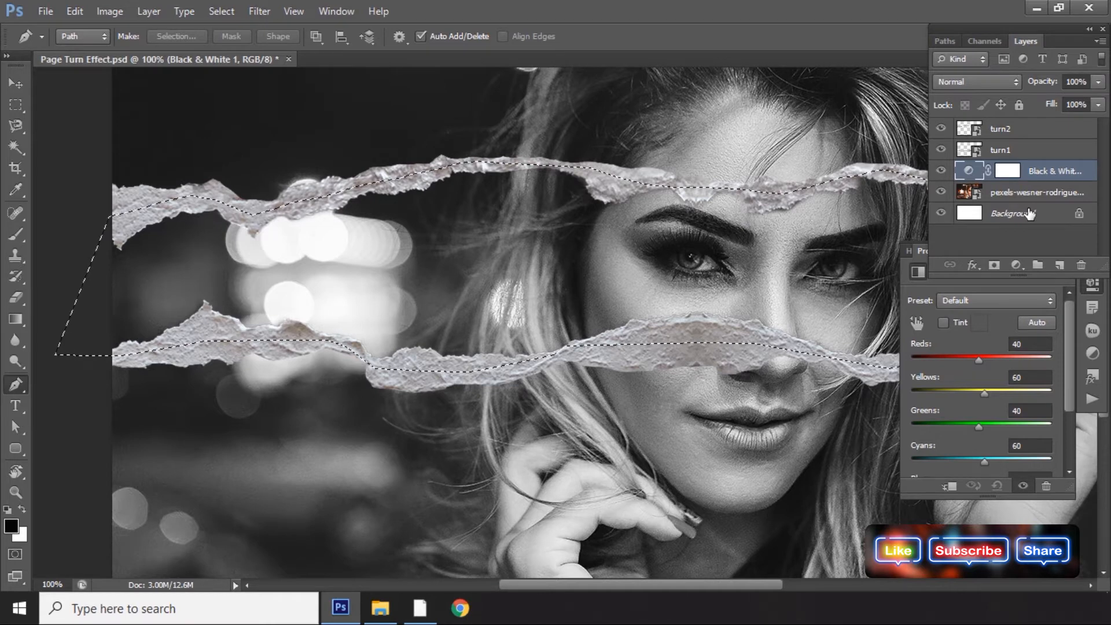
Select the Black & White layer's mask and fill the selection with black.
{"action": "left_click", "coordinate": [1028, 290]}
{"action": "left_click", "coordinate": [1045, 251]}
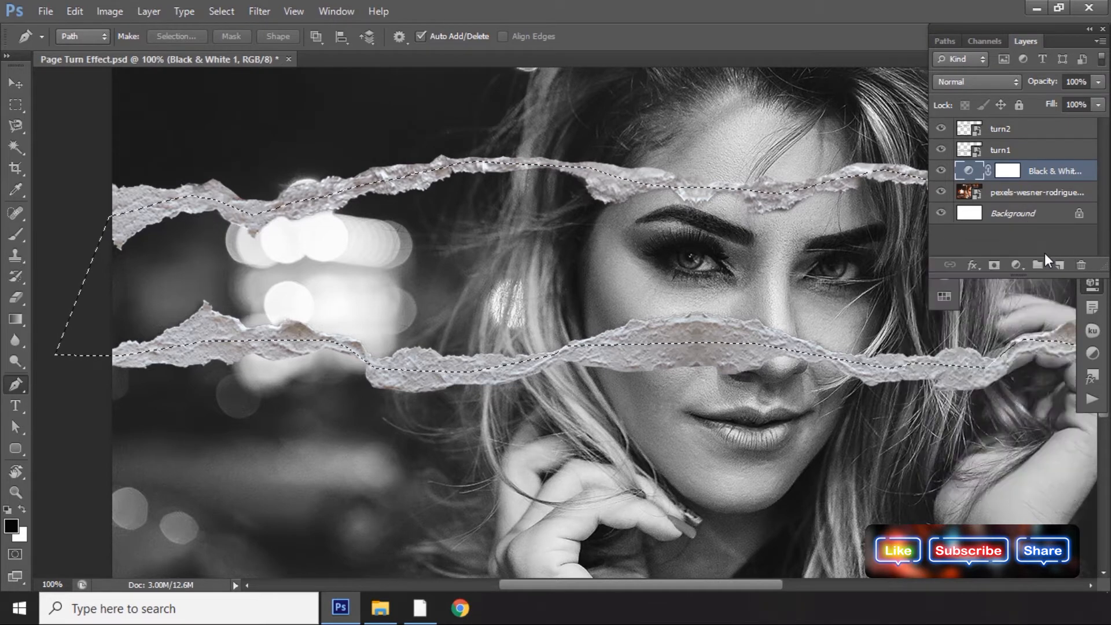
{"action": "left_click", "coordinate": [1007, 171]}
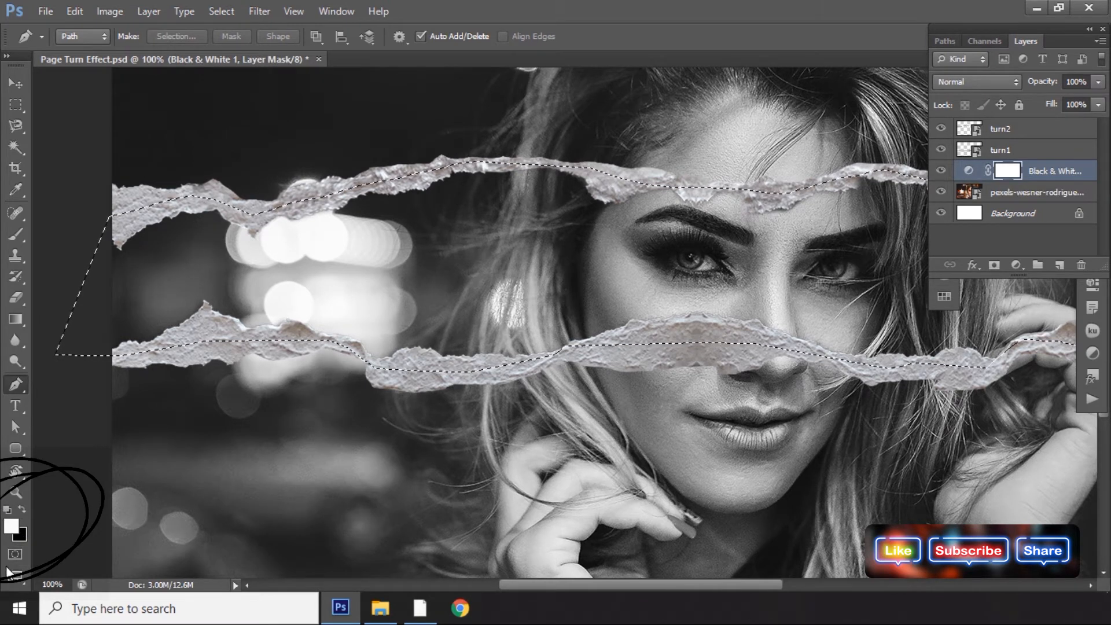
{"action": "key", "text": "x"}
{"action": "key", "text": "x"}
{"action": "key", "text": "x"}
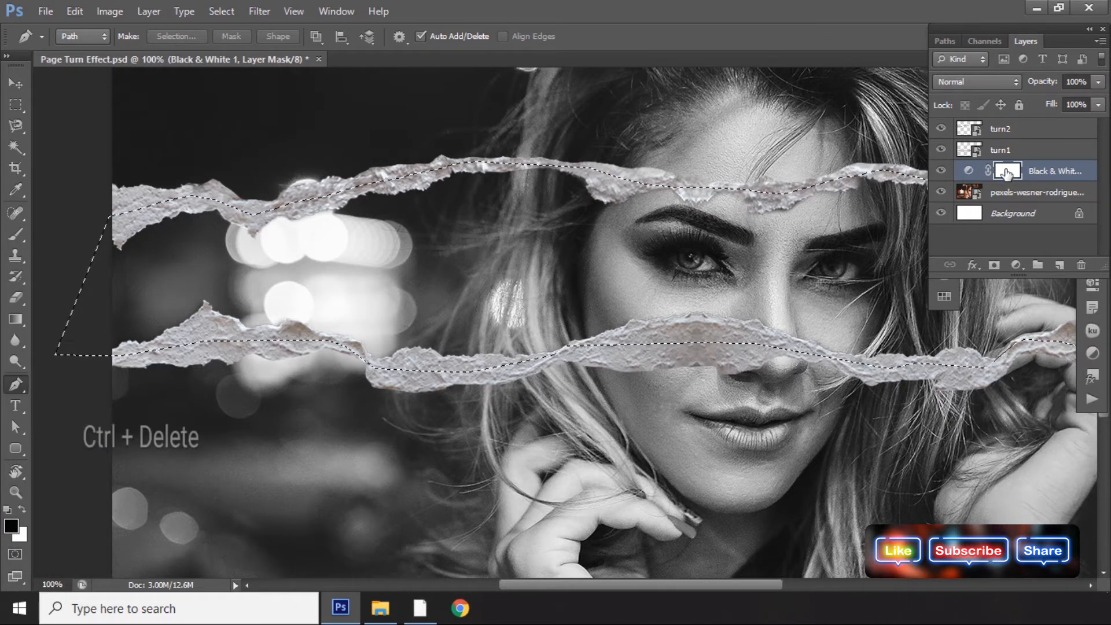
{"action": "key", "text": "ctrl+Delete"}
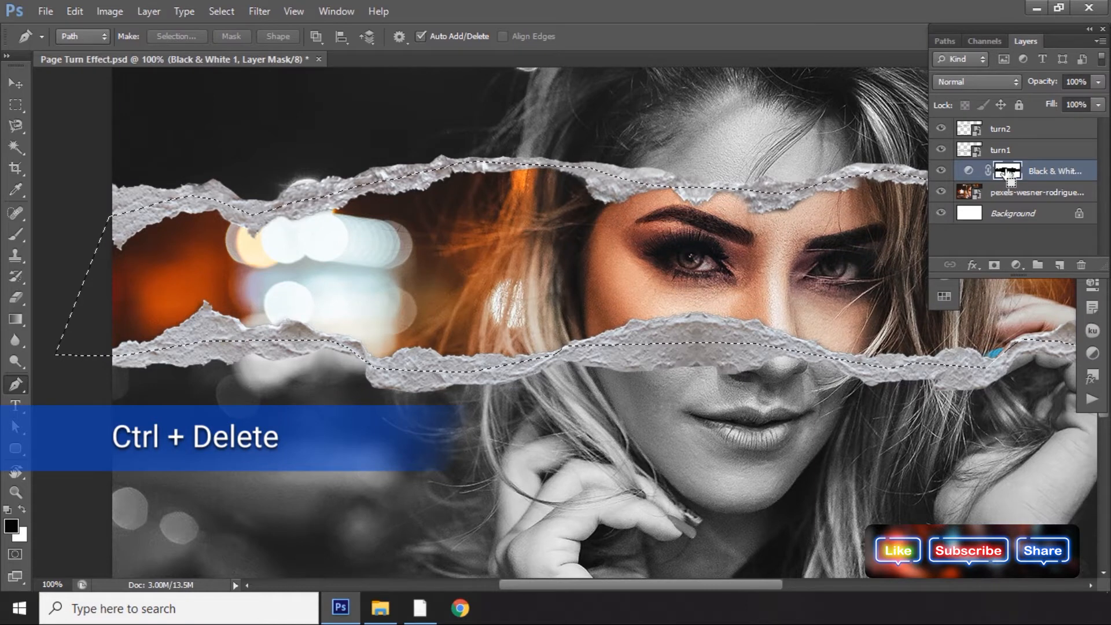
Deselect and invert the Black & White layer's mask so only the band between strips is grayscale.
{"action": "key", "text": "ctrl+d"}
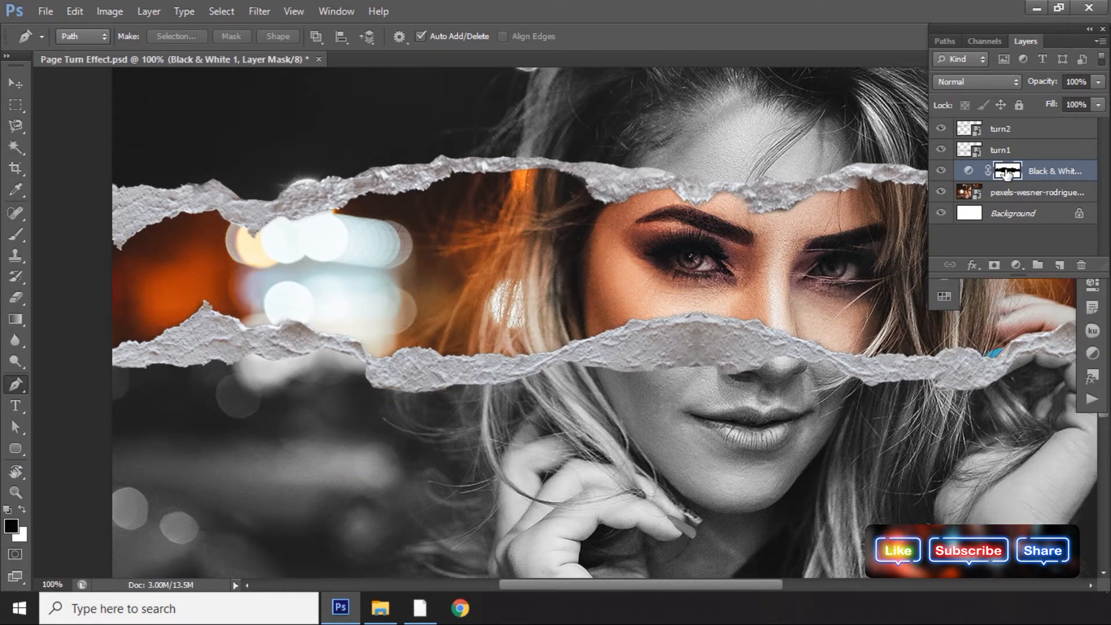
{"action": "key", "text": "ctrl+i"}
{"action": "key", "text": "ctrl+i"}
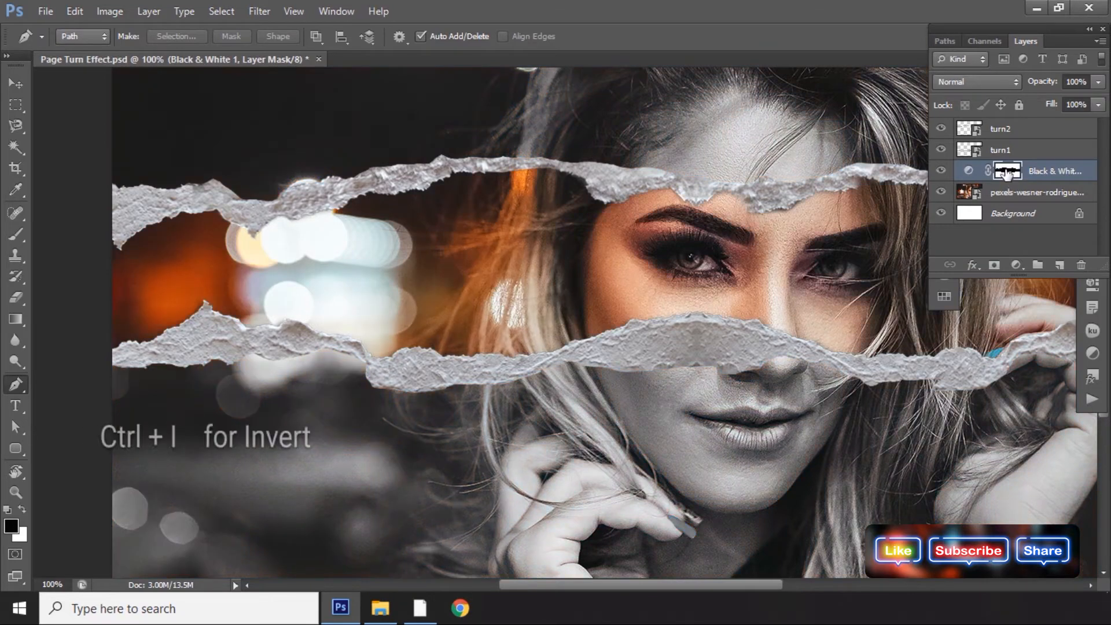
{"action": "left_click_drag", "start_coordinate": [837, 364], "coordinate": [786, 369]}
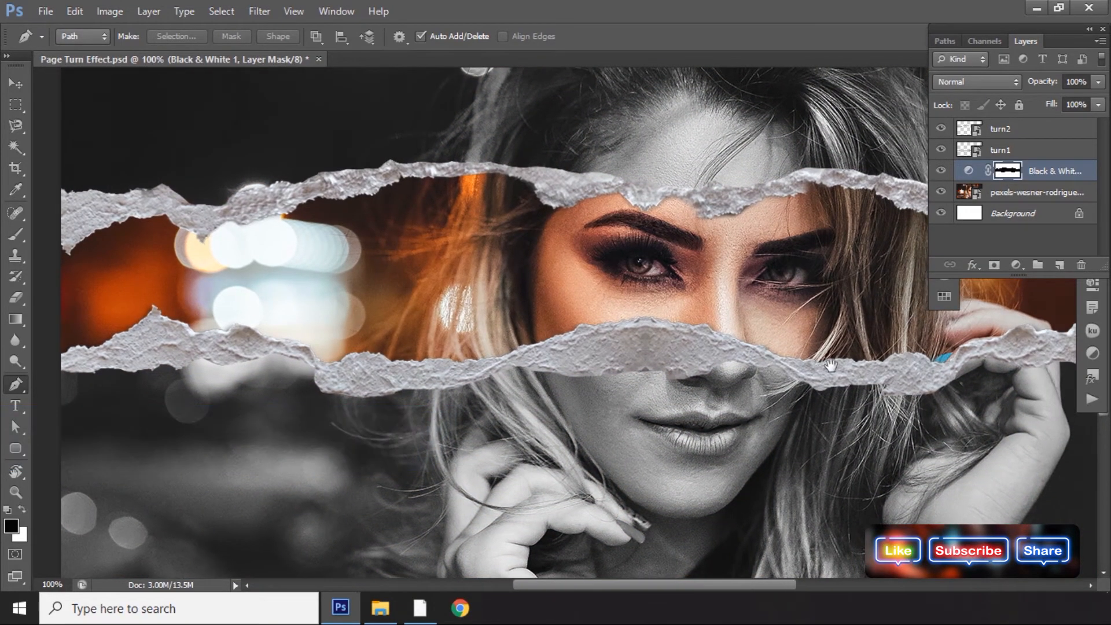
{"action": "left_click_drag", "start_coordinate": [868, 366], "coordinate": [833, 372]}
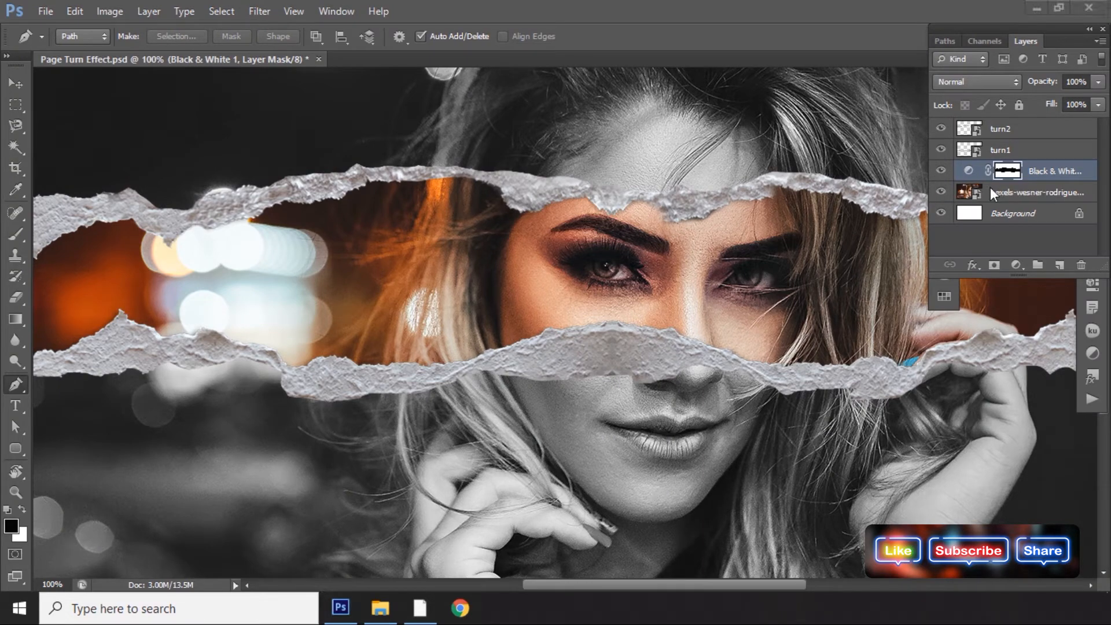
{"action": "left_click", "coordinate": [833, 289]}
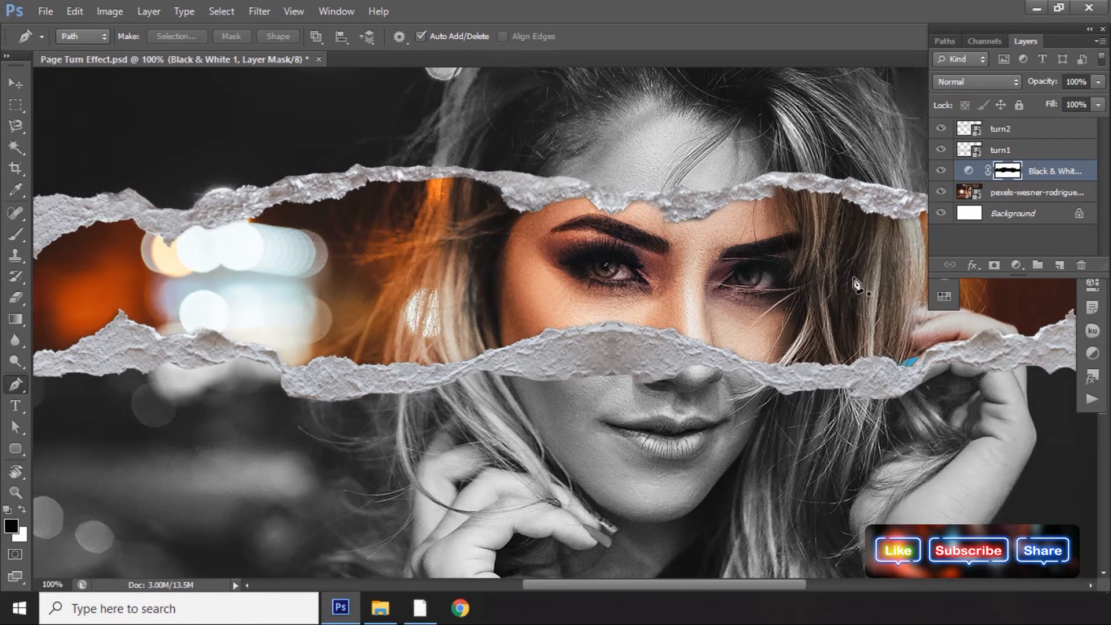
{"action": "key", "text": "ctrl+i"}
{"action": "key", "text": "ctrl+i"}
{"action": "key", "text": "ctrl+i"}
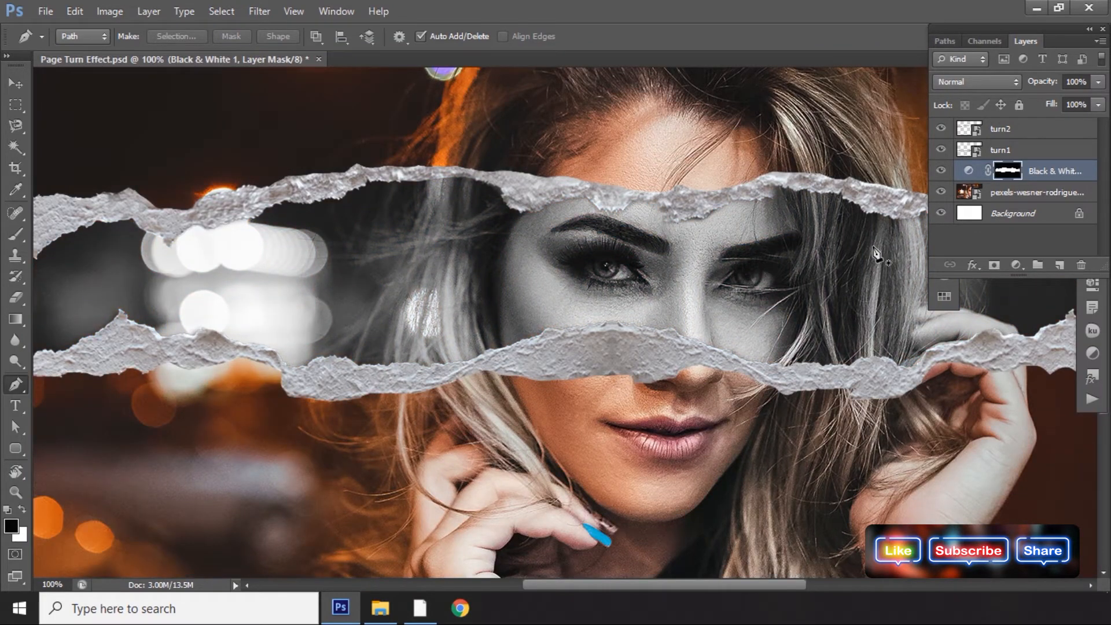
{"action": "key", "text": "ctrl+minus"}
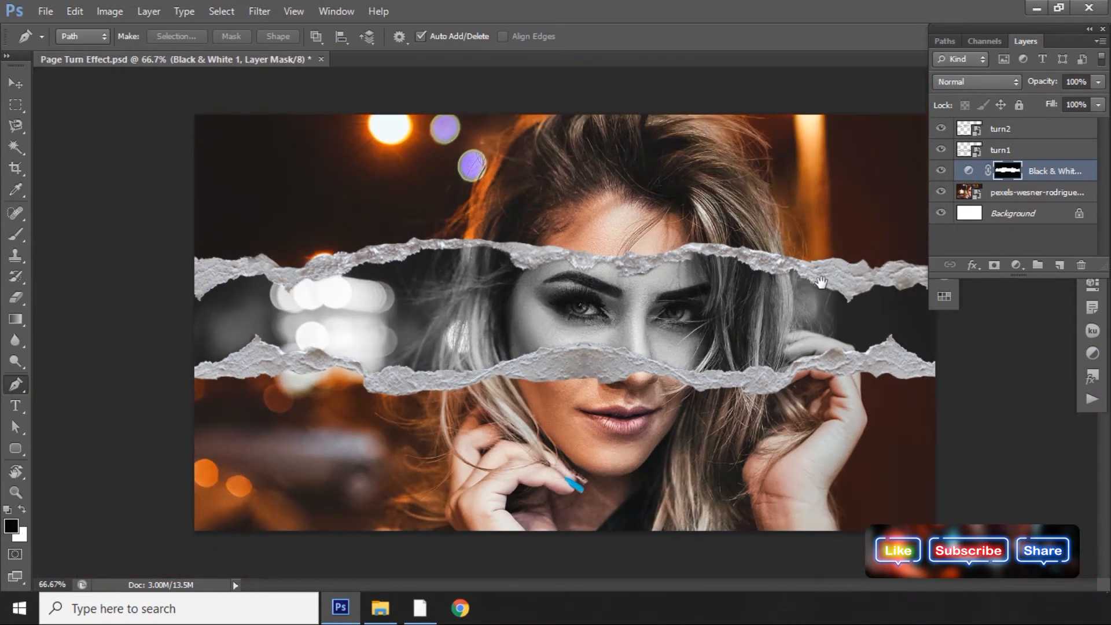
Place the cat photo pexels-kelvin-valerio-617278 from the Download folder above the woman's photo layer.
{"action": "left_click", "coordinate": [1043, 197]}
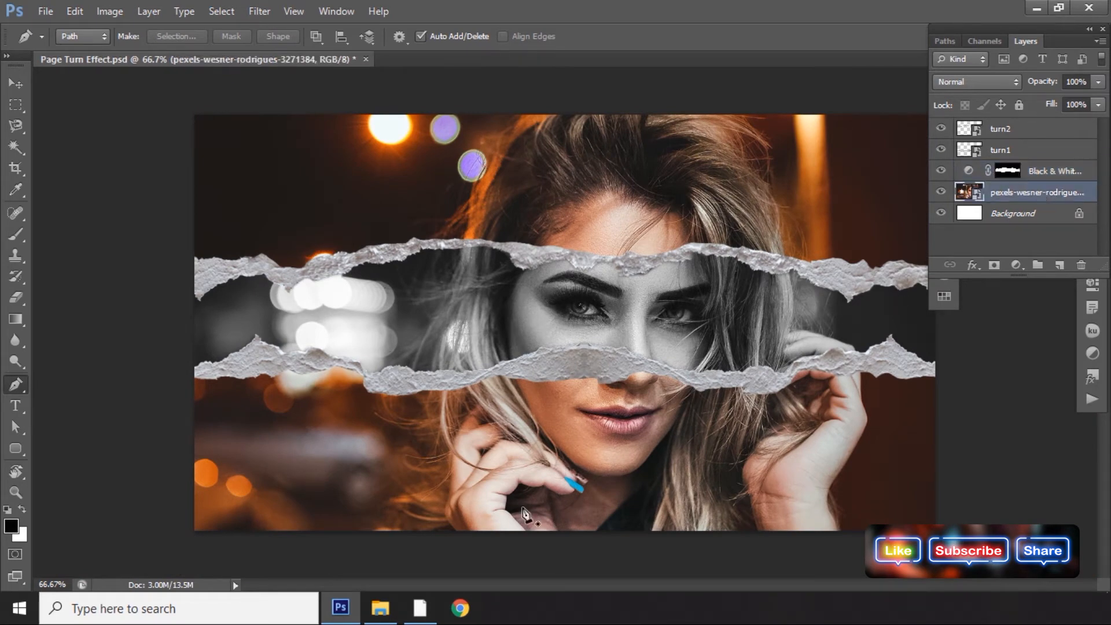
{"action": "left_click", "coordinate": [382, 610]}
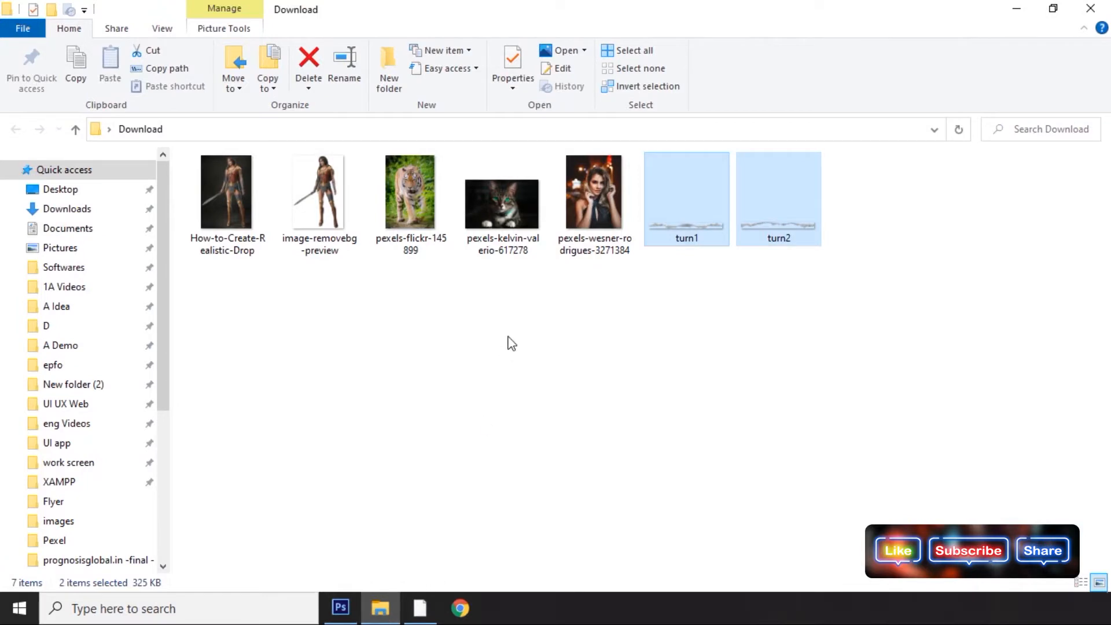
{"action": "left_click", "coordinate": [509, 201]}
{"action": "left_click_drag", "start_coordinate": [509, 202], "coordinate": [639, 259]}
{"action": "left_click_drag", "start_coordinate": [627, 310], "coordinate": [627, 314]}
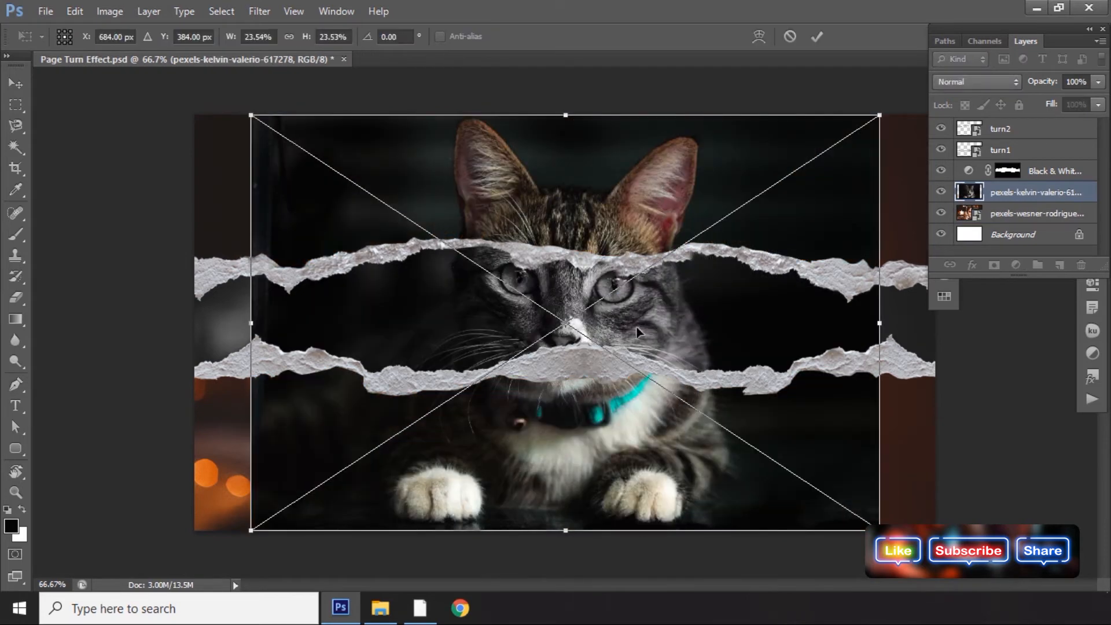
{"action": "key", "text": "Return"}
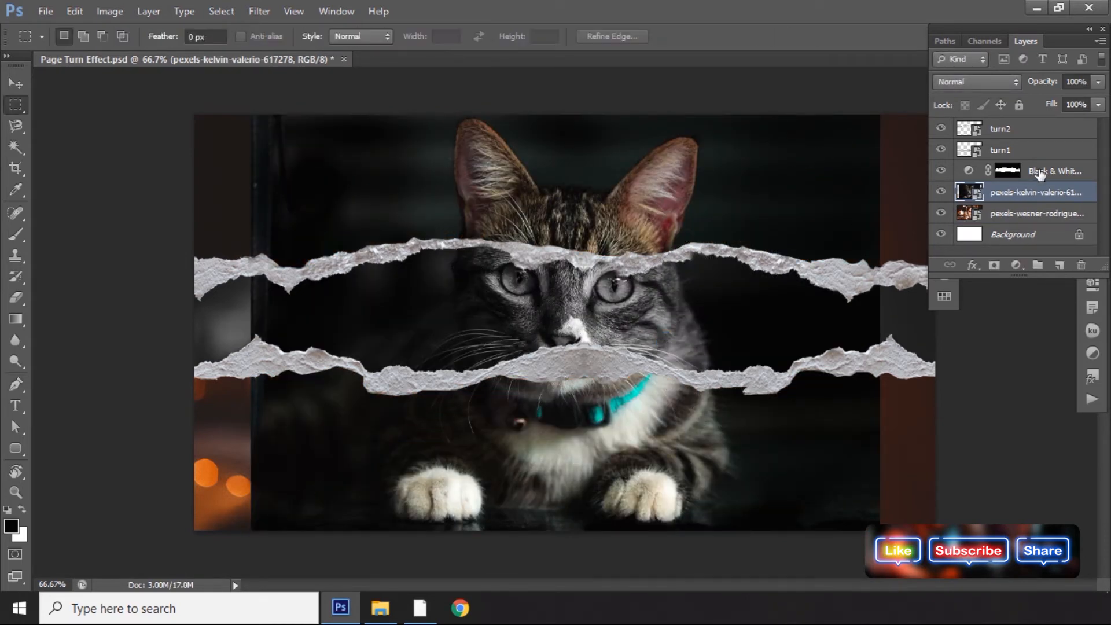
Rasterize the cat layer and set its opacity to 50%.
{"action": "right_click", "coordinate": [1002, 190]}
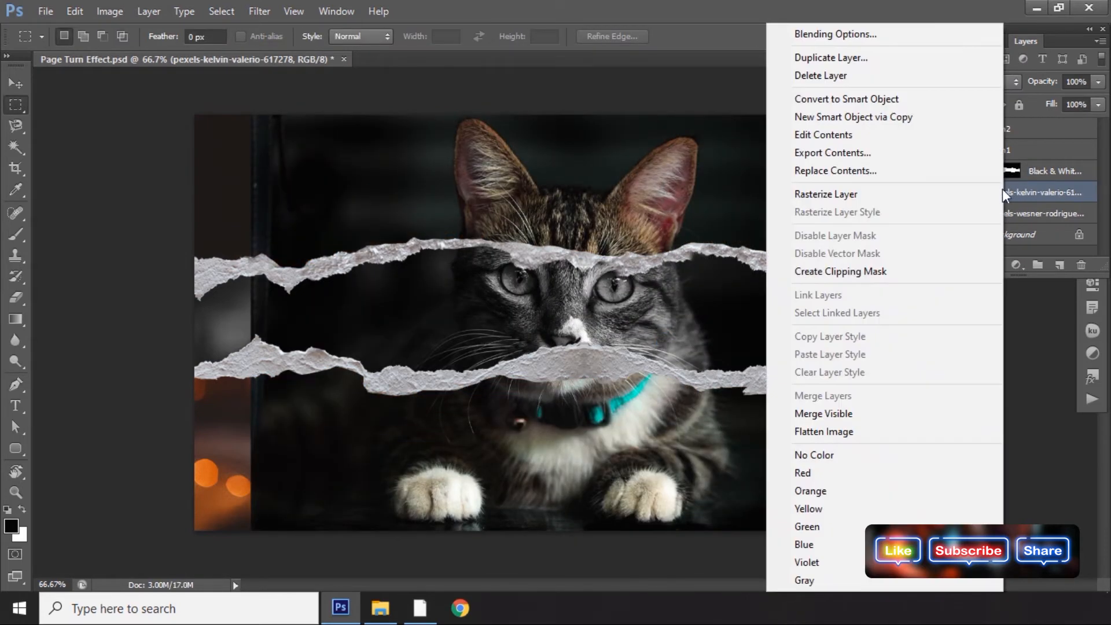
{"action": "left_click", "coordinate": [954, 203]}
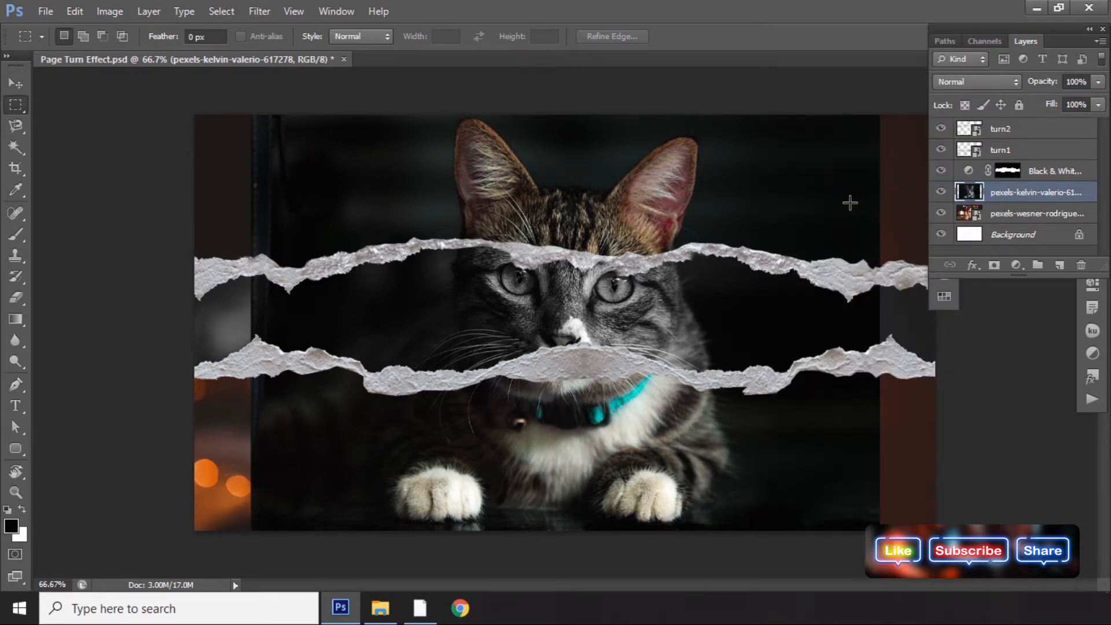
{"action": "left_click_drag", "start_coordinate": [1039, 85], "coordinate": [1052, 81]}
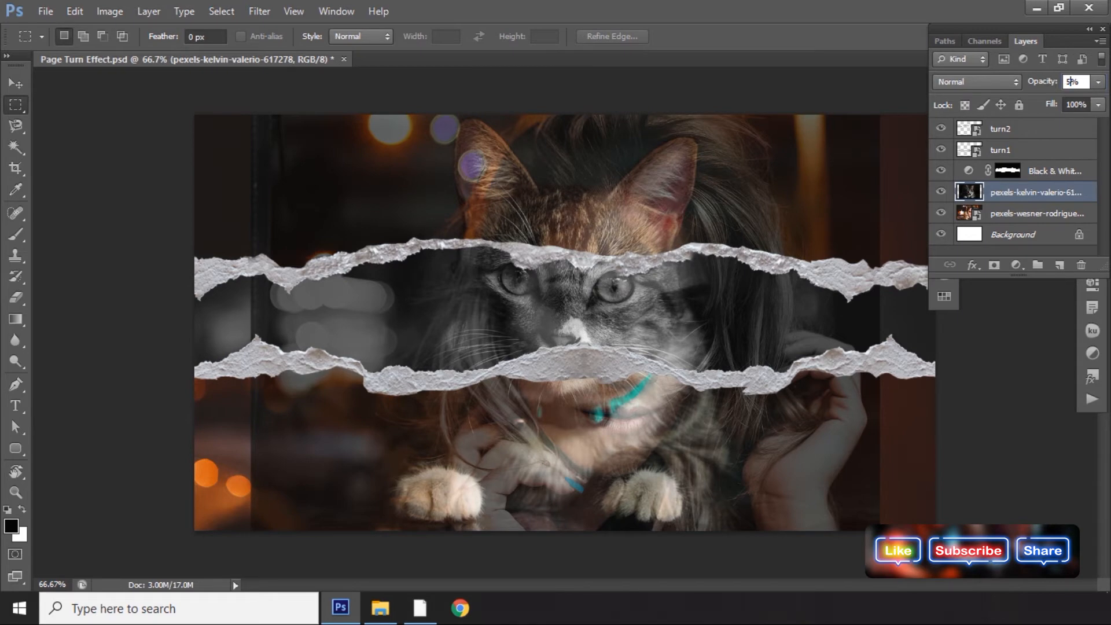
{"action": "type", "text": "0"}
{"action": "key", "text": "Return"}
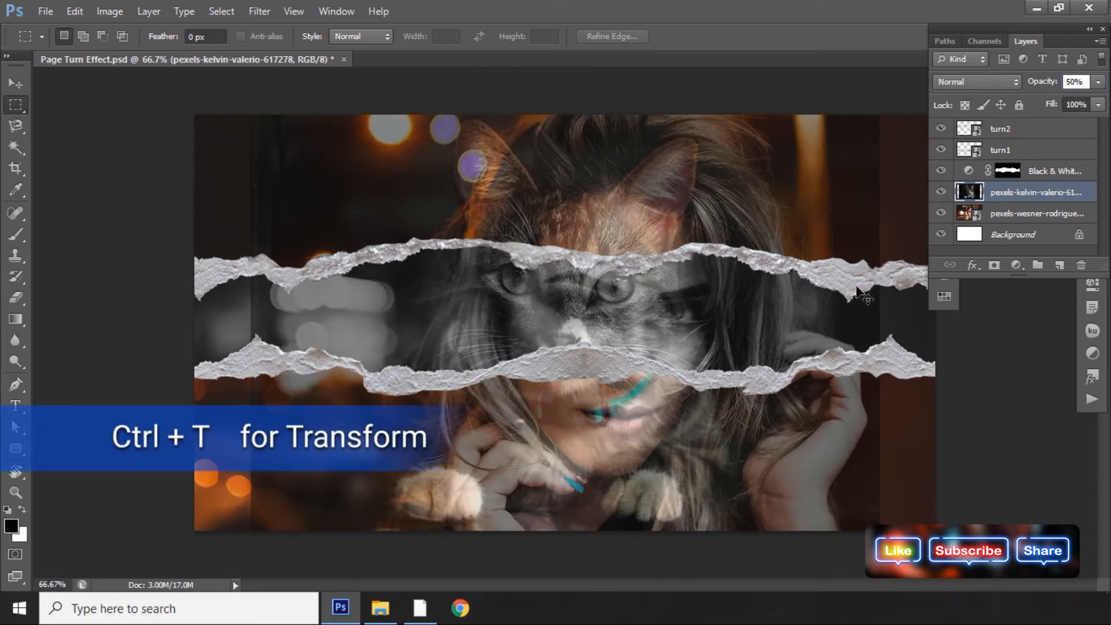
Free-transform the cat layer, moving it and rotating it about 1.45° so its eyes line up with the woman's.
{"action": "key", "text": "ctrl+t"}
{"action": "left_click_drag", "start_coordinate": [687, 318], "coordinate": [748, 348]}
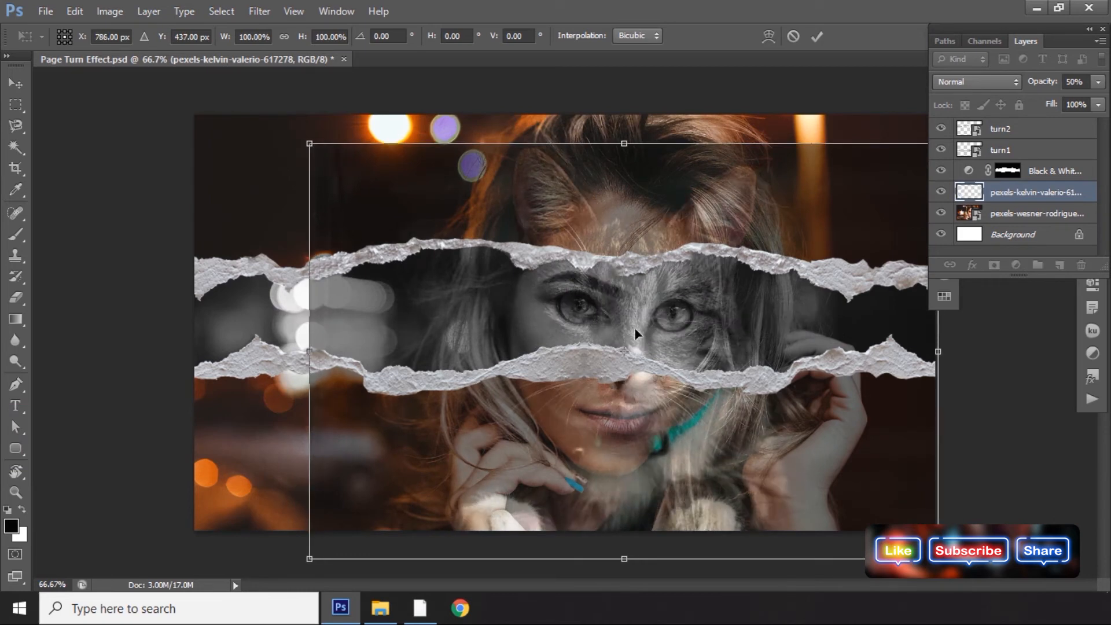
{"action": "mouse_move", "coordinate": [640, 342]}
{"action": "left_mouse_down"}
{"action": "mouse_move", "coordinate": [651, 344]}
{"action": "mouse_move", "coordinate": [628, 346]}
{"action": "left_mouse_up"}
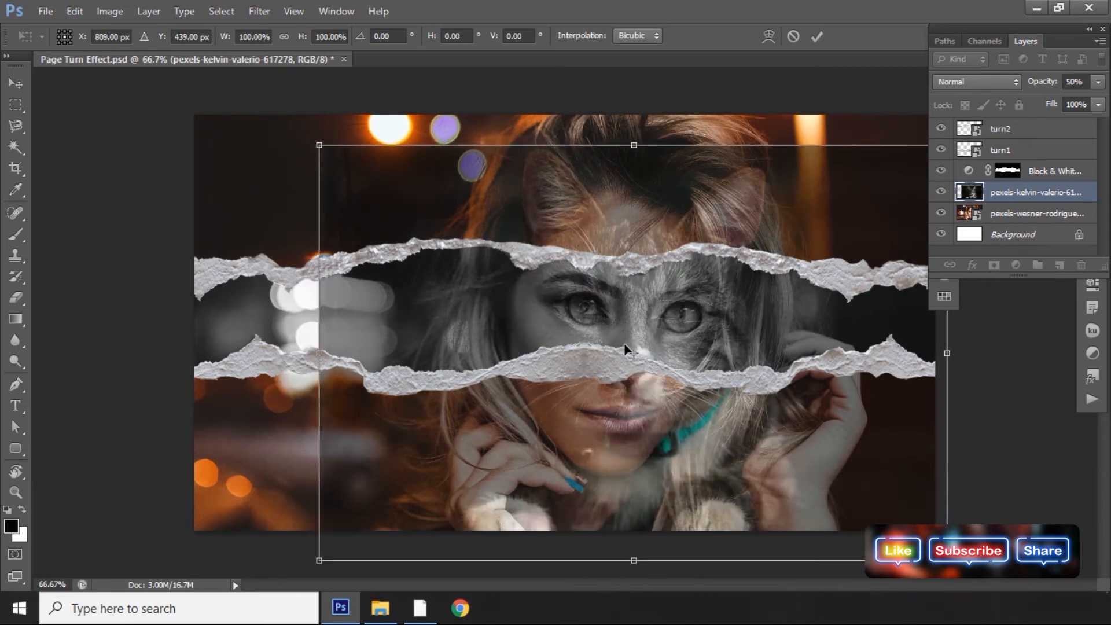
{"action": "left_click_drag", "start_coordinate": [306, 137], "coordinate": [311, 129]}
{"action": "left_click_drag", "start_coordinate": [447, 316], "coordinate": [440, 317]}
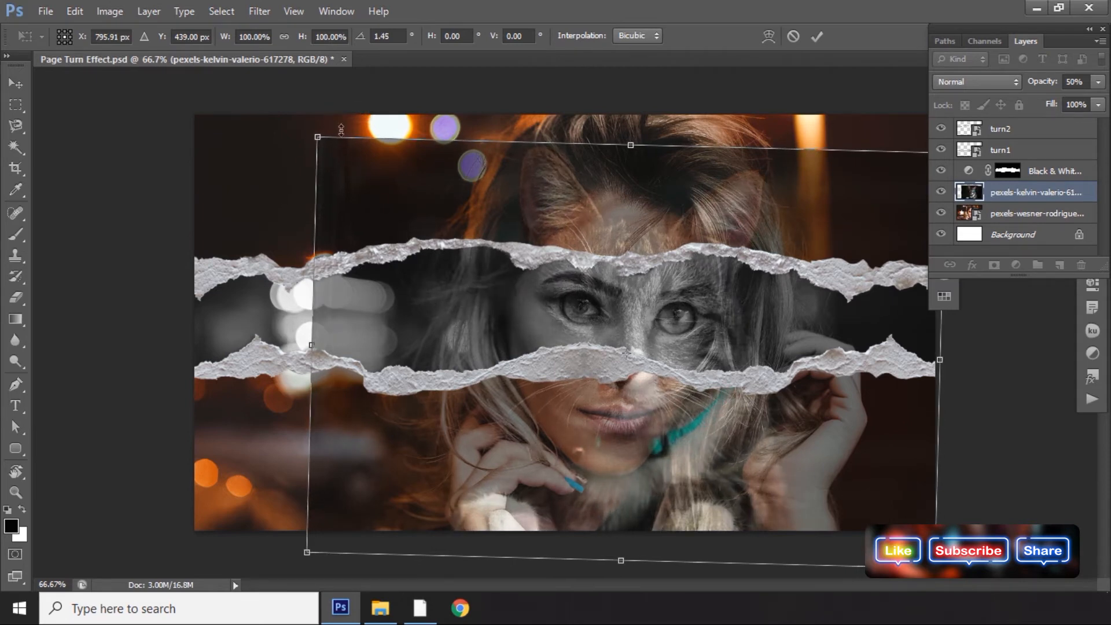
{"action": "left_click_drag", "start_coordinate": [310, 135], "coordinate": [297, 126]}
{"action": "key", "text": "Return"}
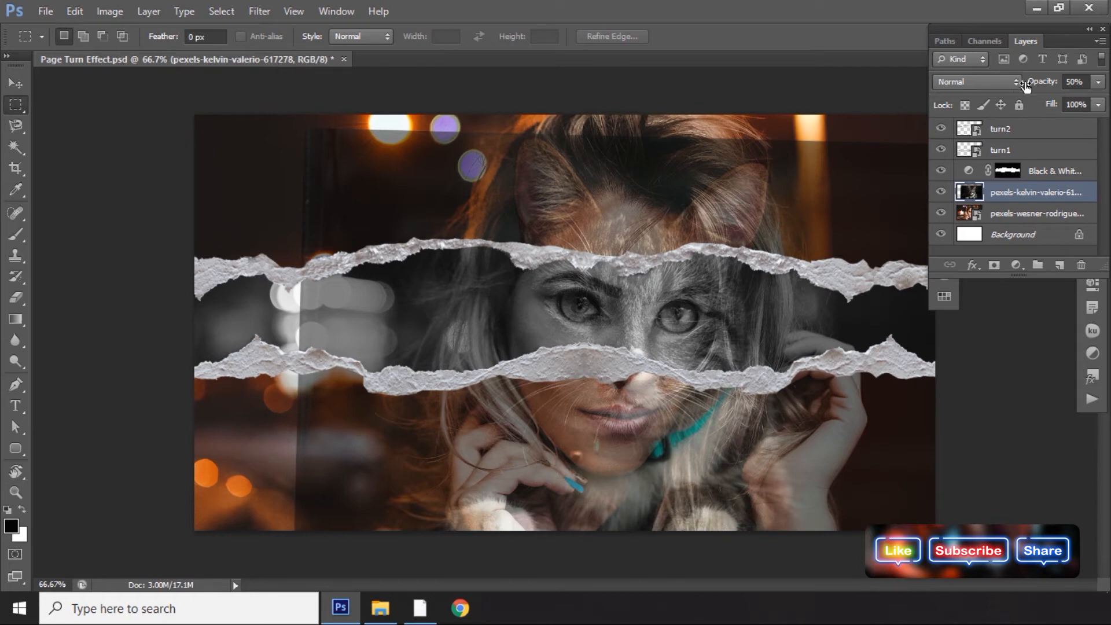
Set the cat layer's opacity to 100% and mask it to the band between the paper strips using the Black & White mask's selection.
{"action": "left_click_drag", "start_coordinate": [1039, 85], "coordinate": [1093, 81]}
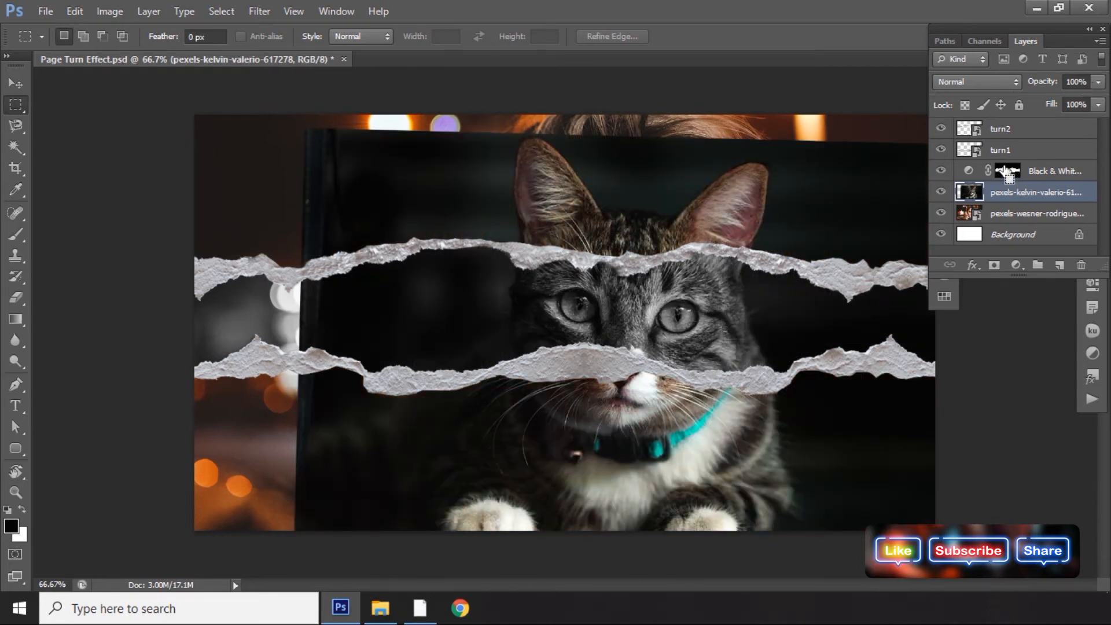
{"action": "left_click", "coordinate": [1008, 172], "text": "ctrl"}
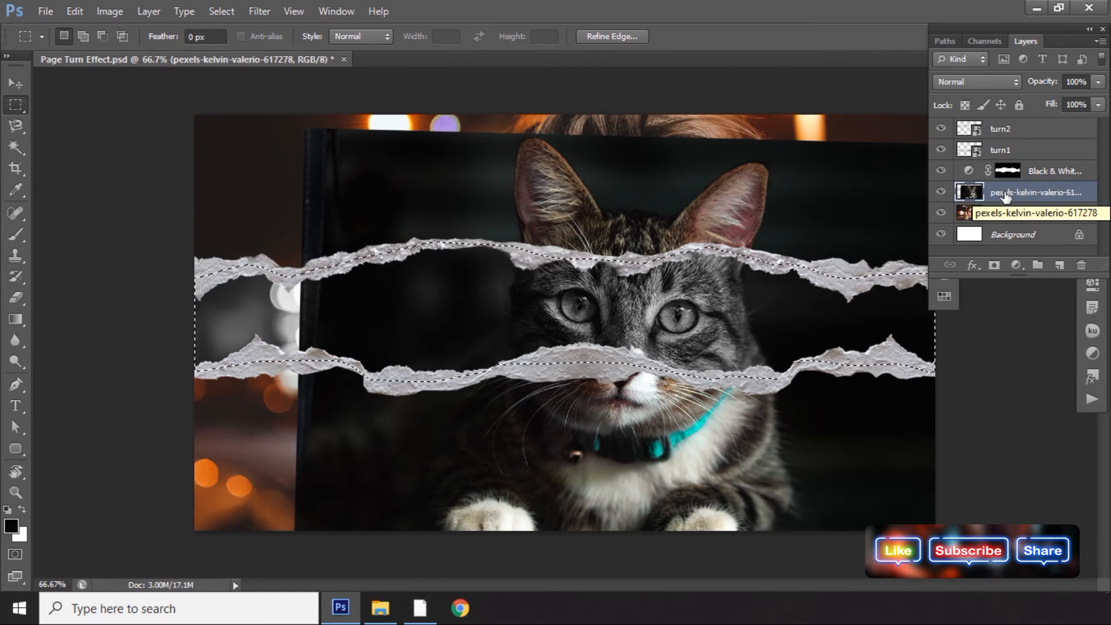
{"action": "left_click", "coordinate": [992, 267]}
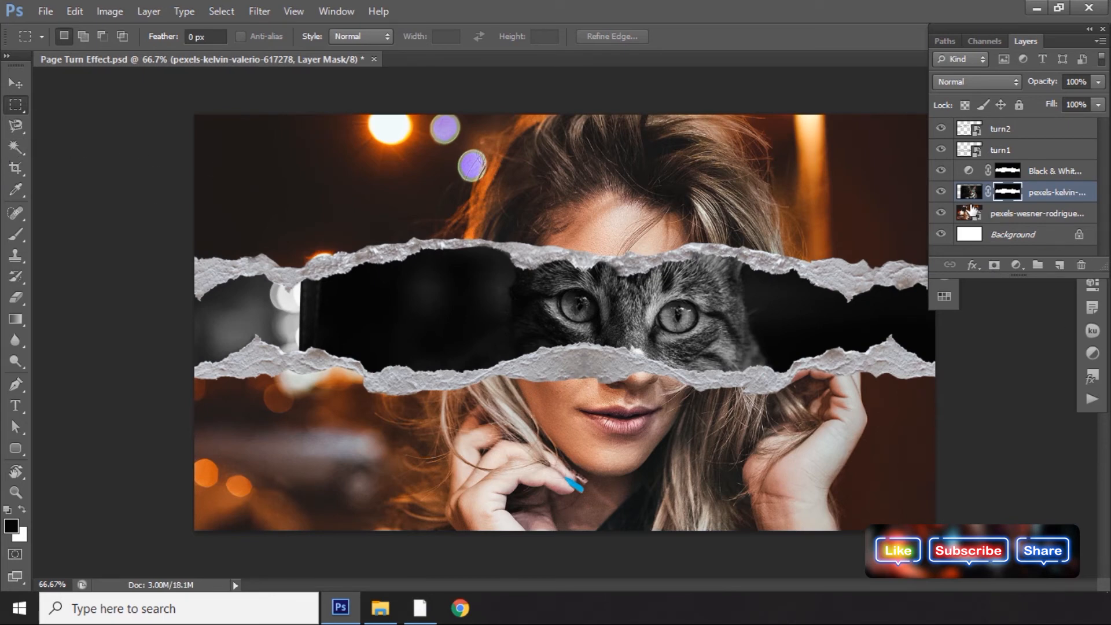
Select a rectangle over the cat layer's left edge, fill it with Content-Aware at 100% opacity, and deselect.
{"action": "left_click", "coordinate": [970, 194]}
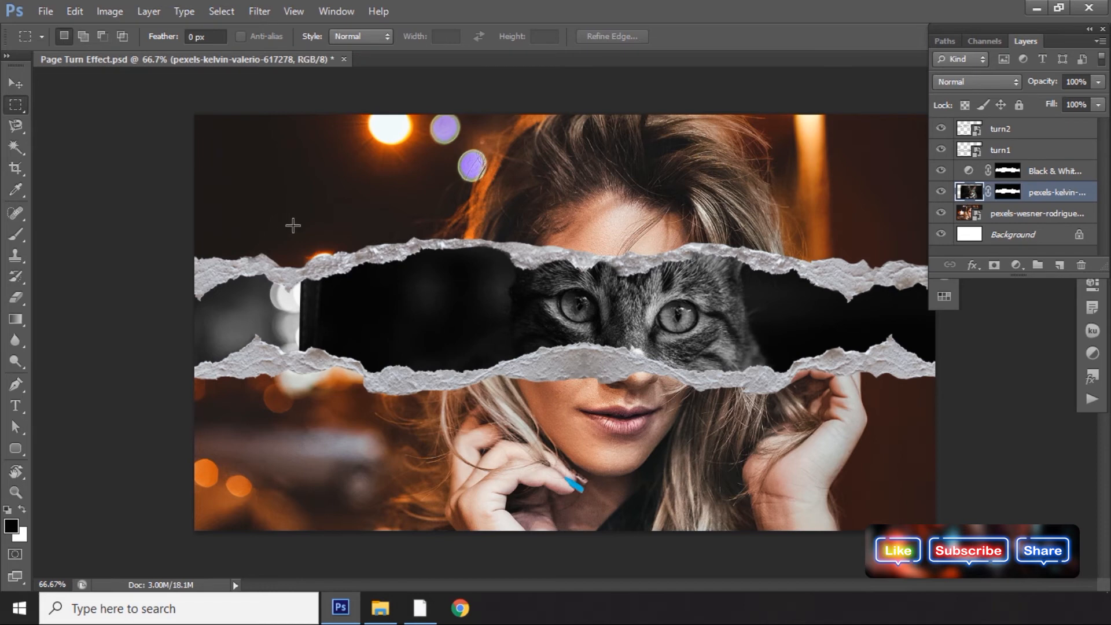
{"action": "left_click_drag", "start_coordinate": [195, 200], "coordinate": [433, 468]}
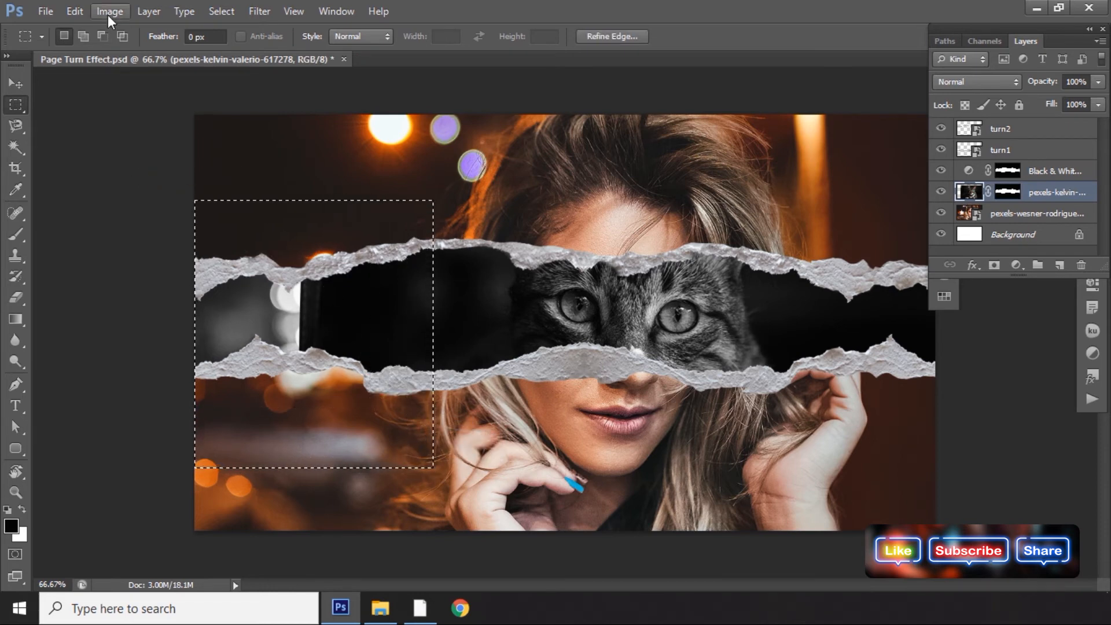
{"action": "left_click", "coordinate": [81, 11]}
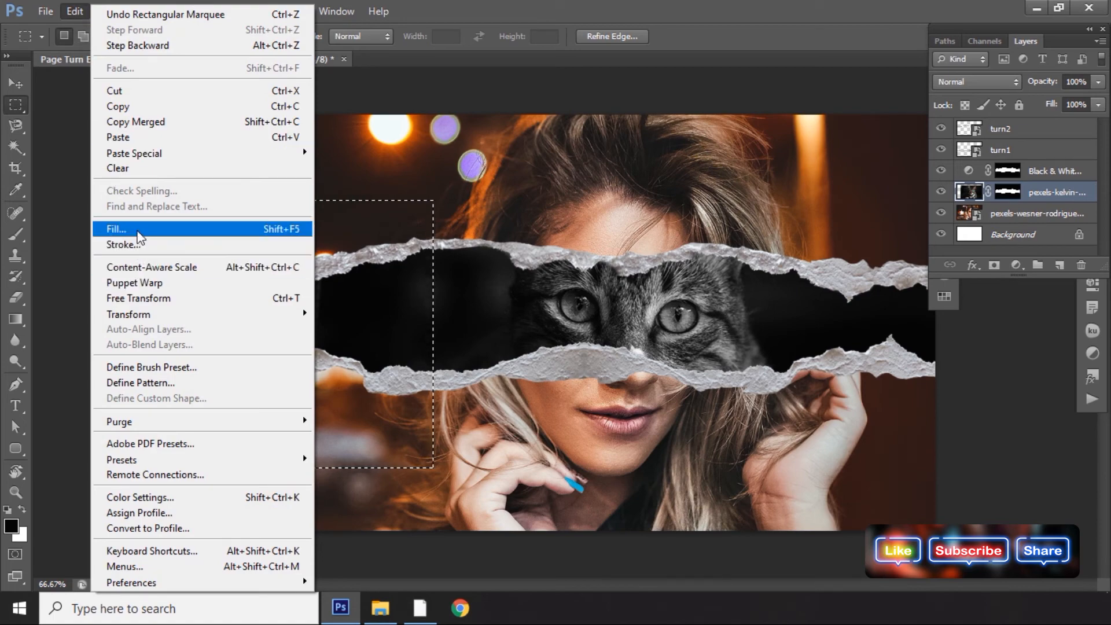
{"action": "left_click", "coordinate": [137, 232]}
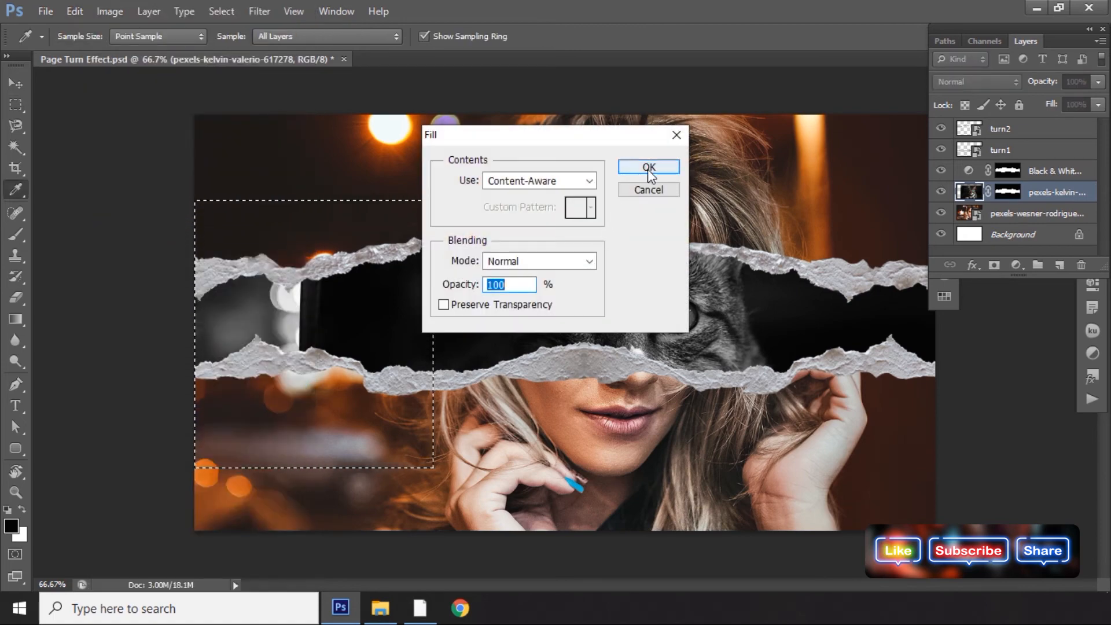
{"action": "left_click", "coordinate": [650, 169]}
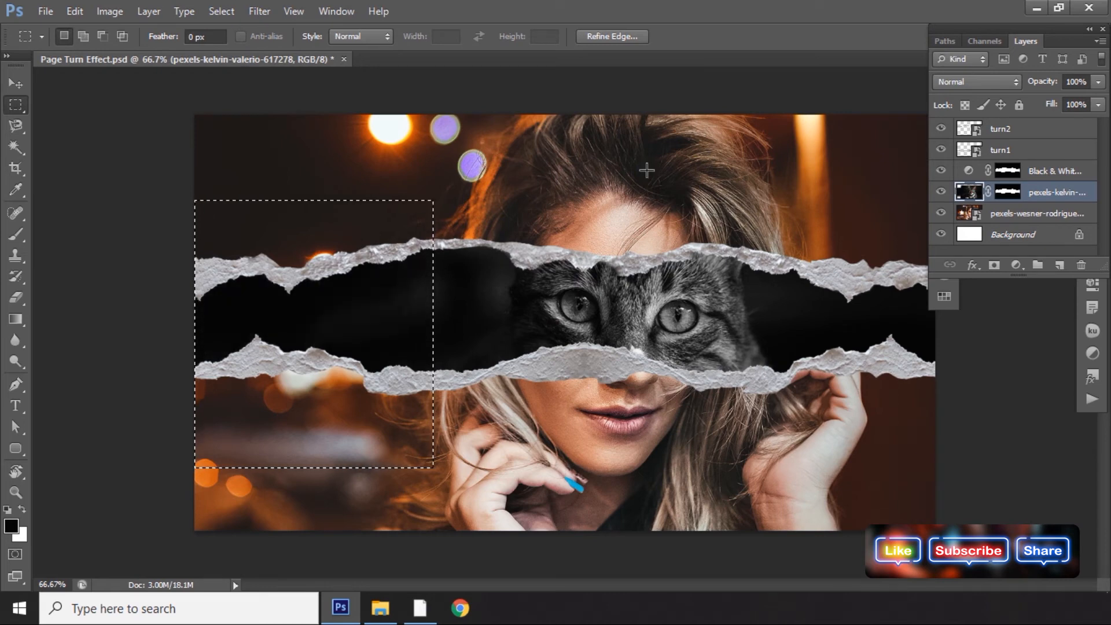
{"action": "key", "text": "ctrl+d"}
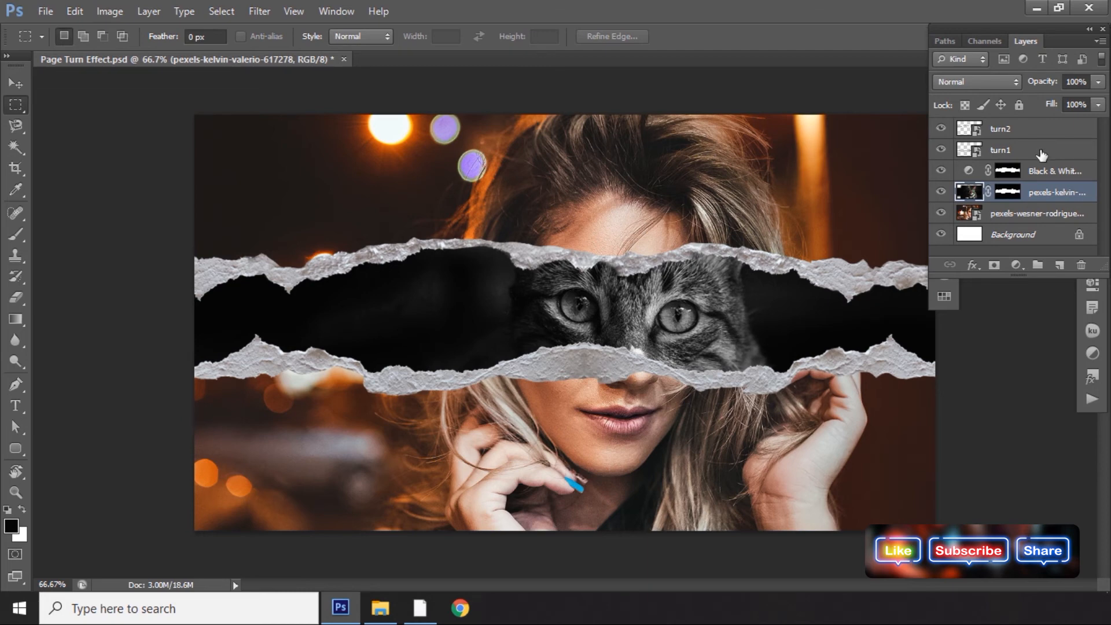
Erase the dark cat background on both sides of the face with a 90 px, 0% hardness Eraser.
{"action": "left_click", "coordinate": [16, 297]}
{"action": "left_click", "coordinate": [83, 37]}
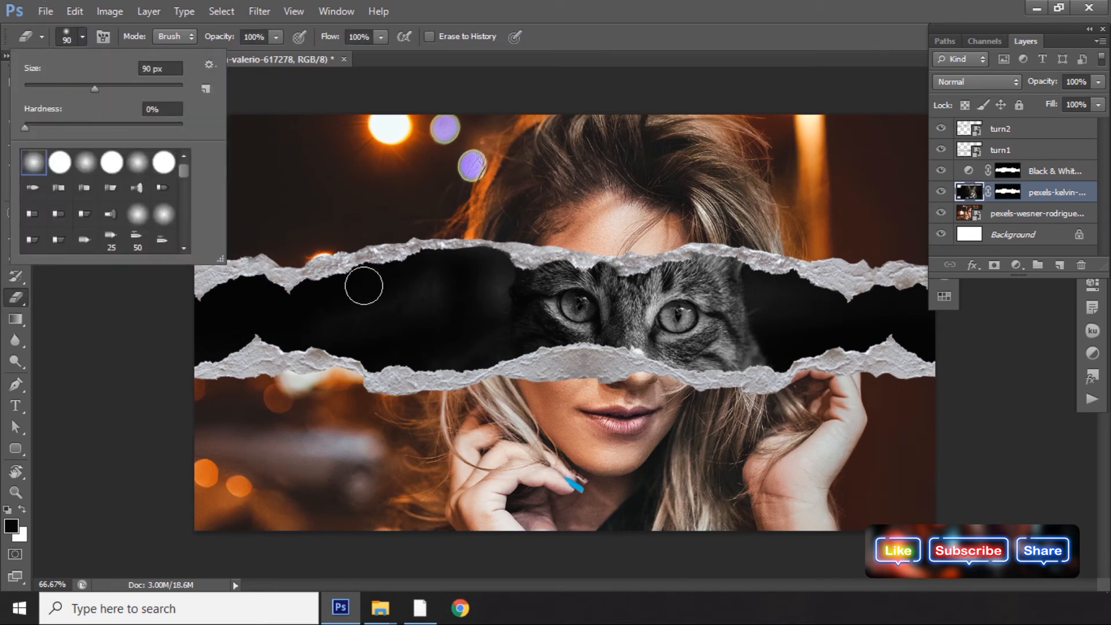
{"action": "left_click", "coordinate": [393, 278]}
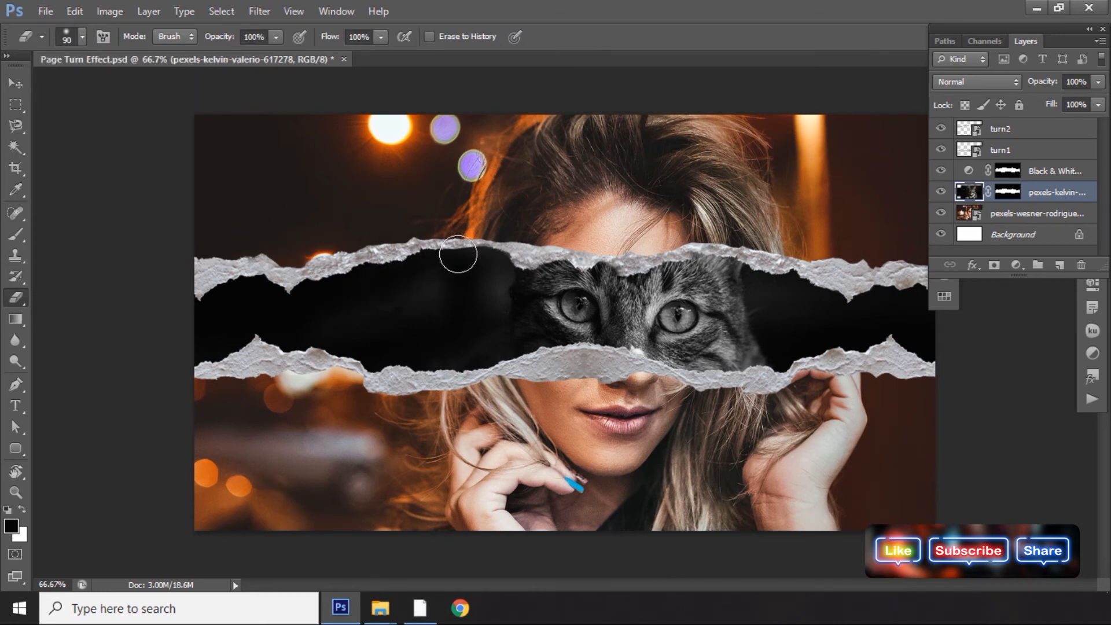
{"action": "mouse_move", "coordinate": [485, 256]}
{"action": "left_mouse_down"}
{"action": "mouse_move", "coordinate": [488, 373]}
{"action": "mouse_move", "coordinate": [442, 295]}
{"action": "mouse_move", "coordinate": [459, 244]}
{"action": "mouse_move", "coordinate": [434, 381]}
{"action": "mouse_move", "coordinate": [425, 361]}
{"action": "mouse_move", "coordinate": [416, 387]}
{"action": "left_mouse_up"}
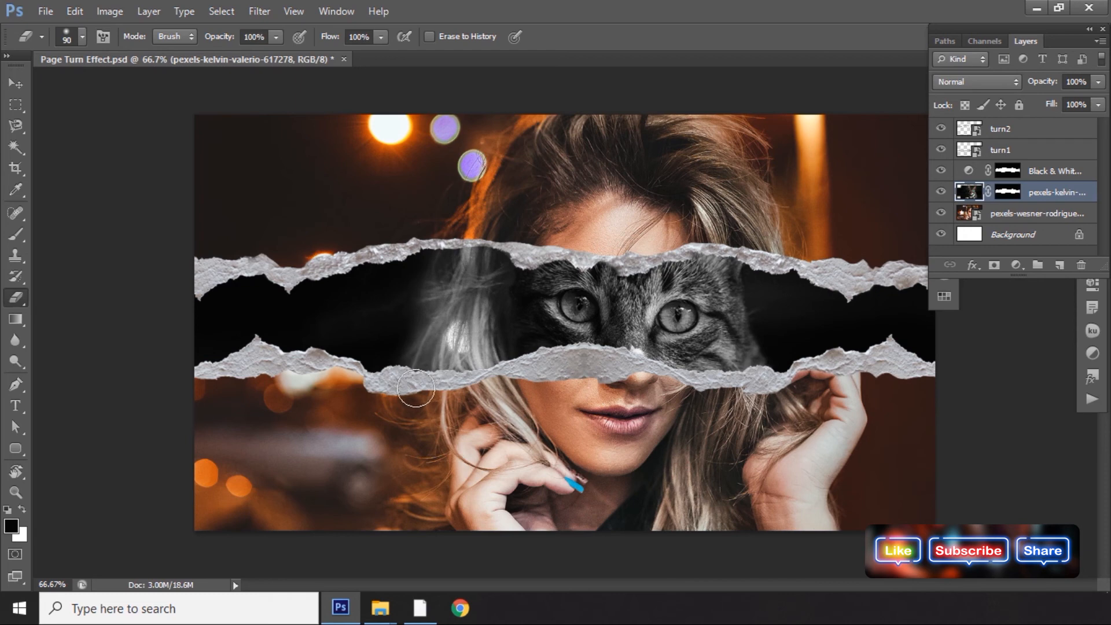
{"action": "mouse_move", "coordinate": [774, 301]}
{"action": "left_mouse_down"}
{"action": "mouse_move", "coordinate": [761, 280]}
{"action": "mouse_move", "coordinate": [777, 357]}
{"action": "mouse_move", "coordinate": [767, 375]}
{"action": "mouse_move", "coordinate": [770, 342]}
{"action": "mouse_move", "coordinate": [753, 376]}
{"action": "mouse_move", "coordinate": [794, 339]}
{"action": "mouse_move", "coordinate": [845, 375]}
{"action": "mouse_move", "coordinate": [819, 364]}
{"action": "mouse_move", "coordinate": [750, 261]}
{"action": "mouse_move", "coordinate": [772, 326]}
{"action": "mouse_move", "coordinate": [772, 389]}
{"action": "mouse_move", "coordinate": [831, 366]}
{"action": "left_mouse_up"}
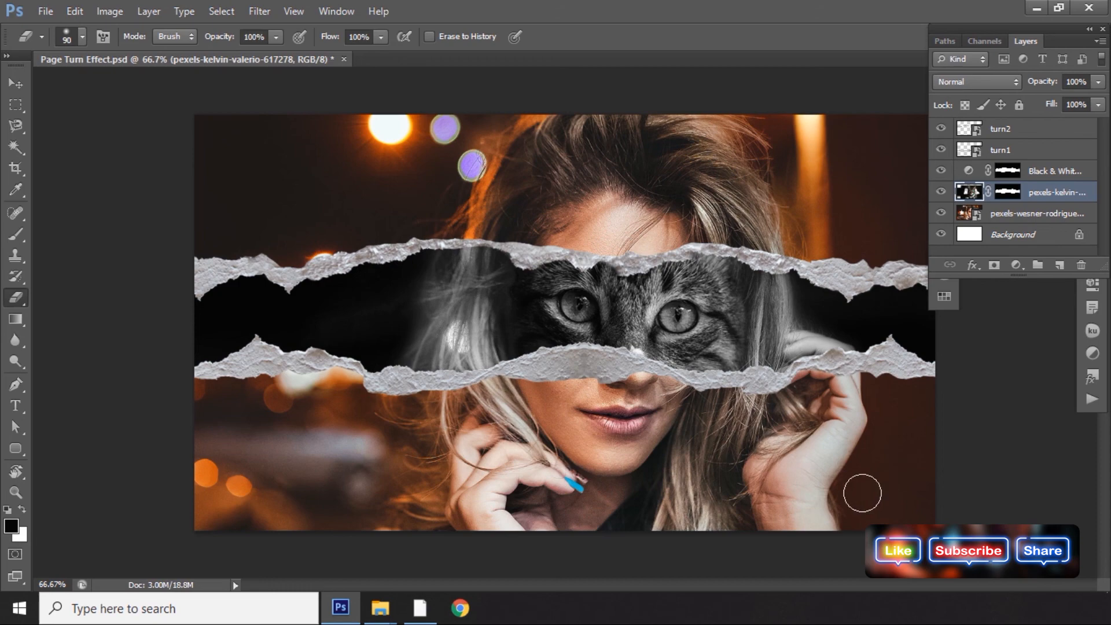
View the finished composition full screen with the panels hidden.
{"action": "key", "text": "Tab"}
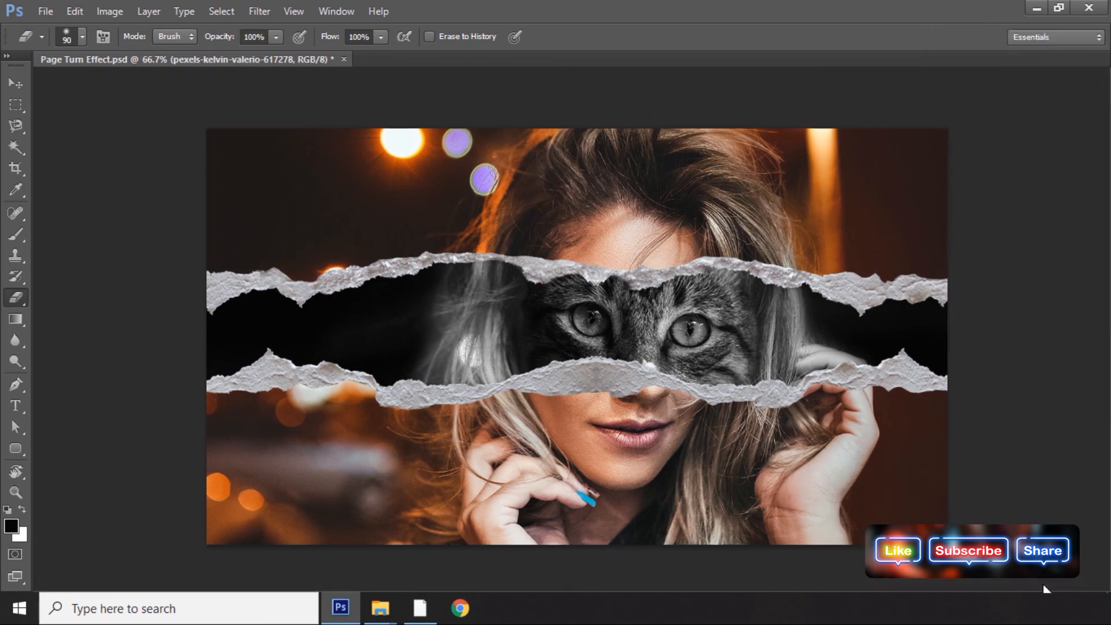
{"action": "key", "text": "f"}
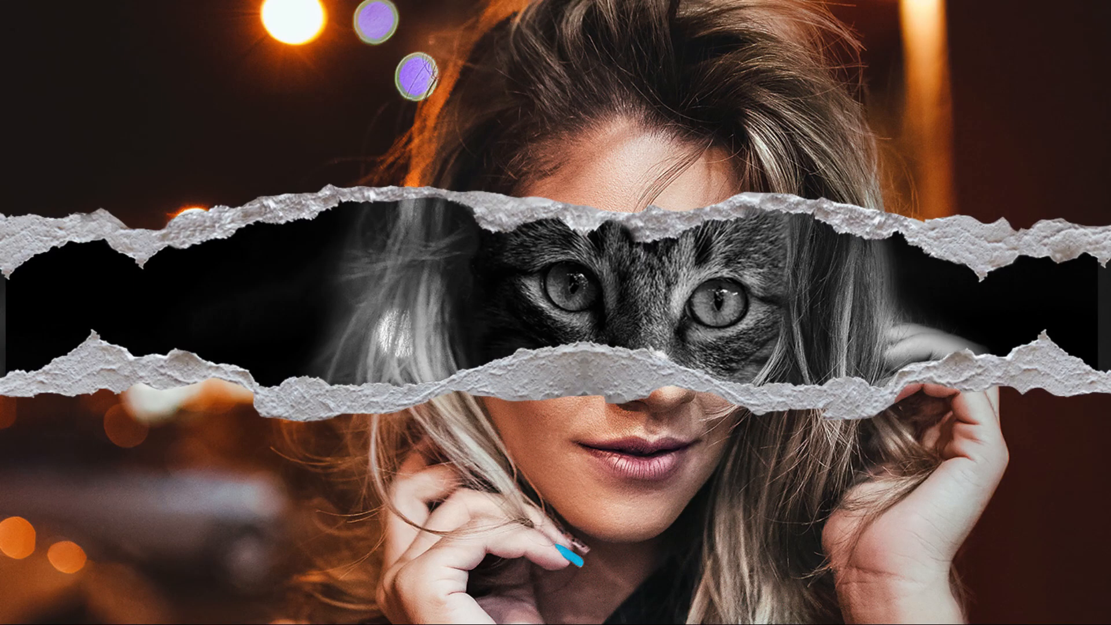